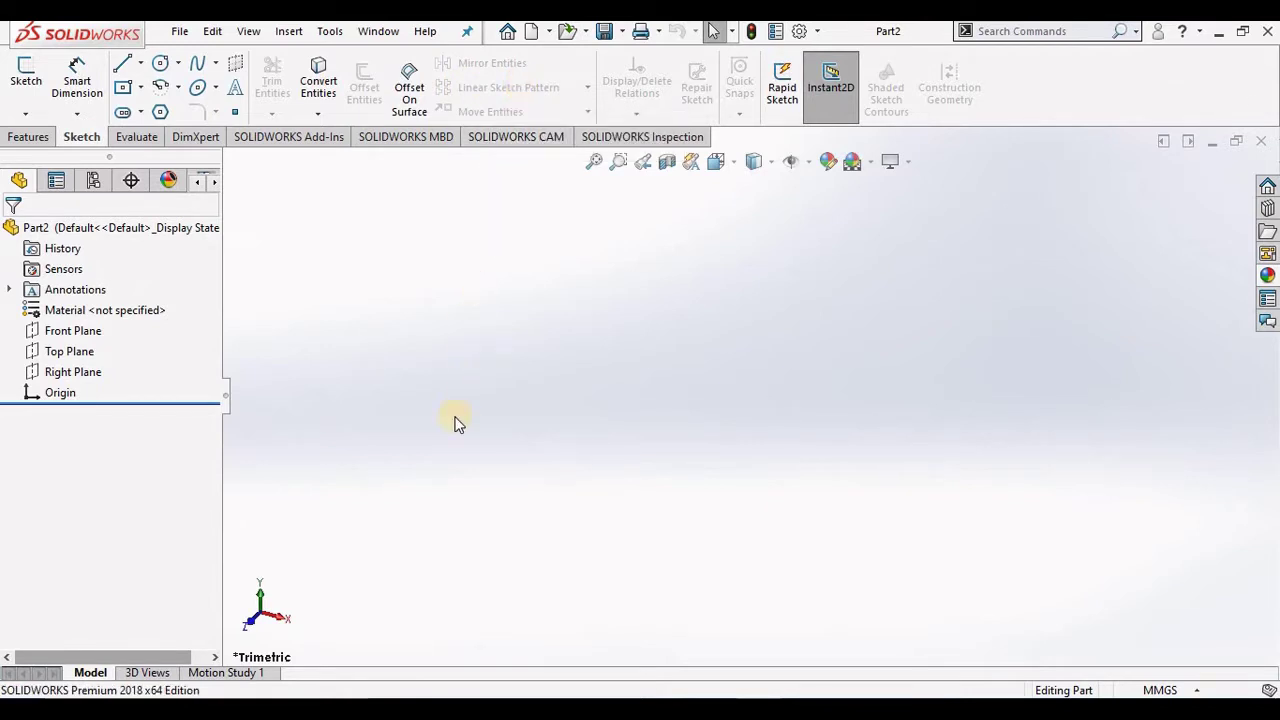
Step: Sketch a circle centred on the origin on the Front Plane, then start a Linear Sketch Pattern
{"action": "left_click", "coordinate": [26, 80]}
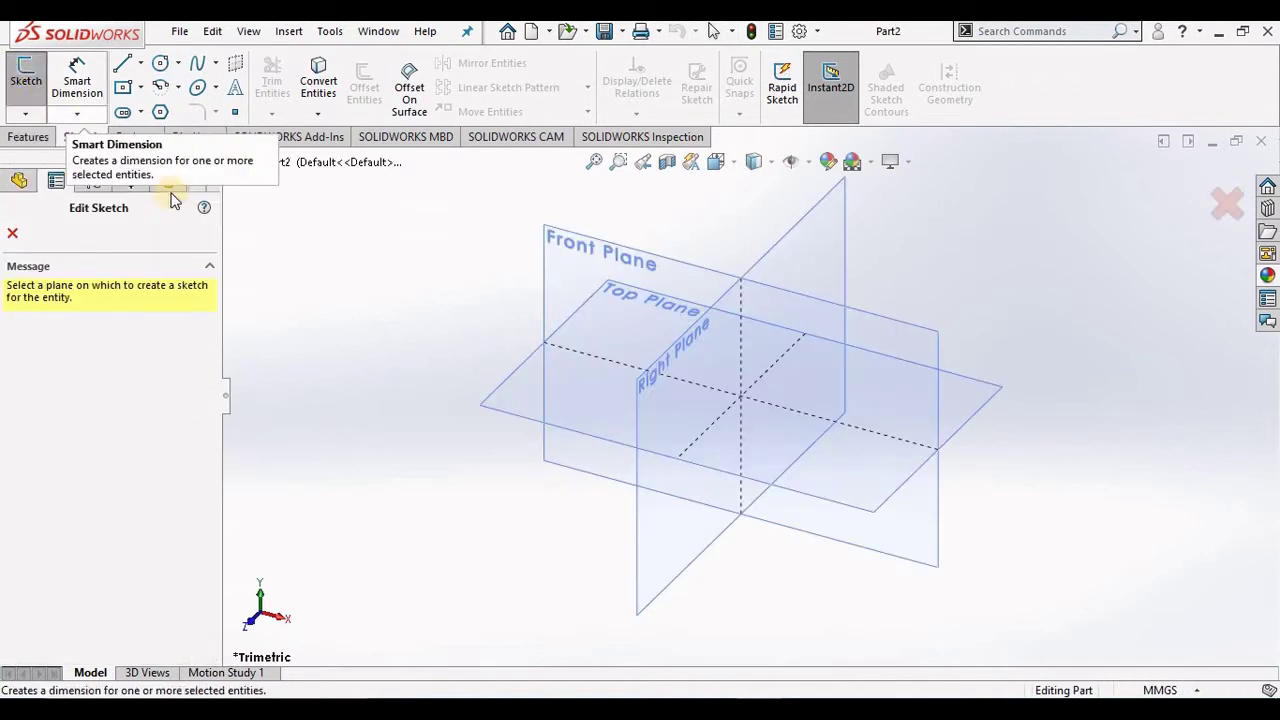
{"action": "left_click", "coordinate": [577, 261]}
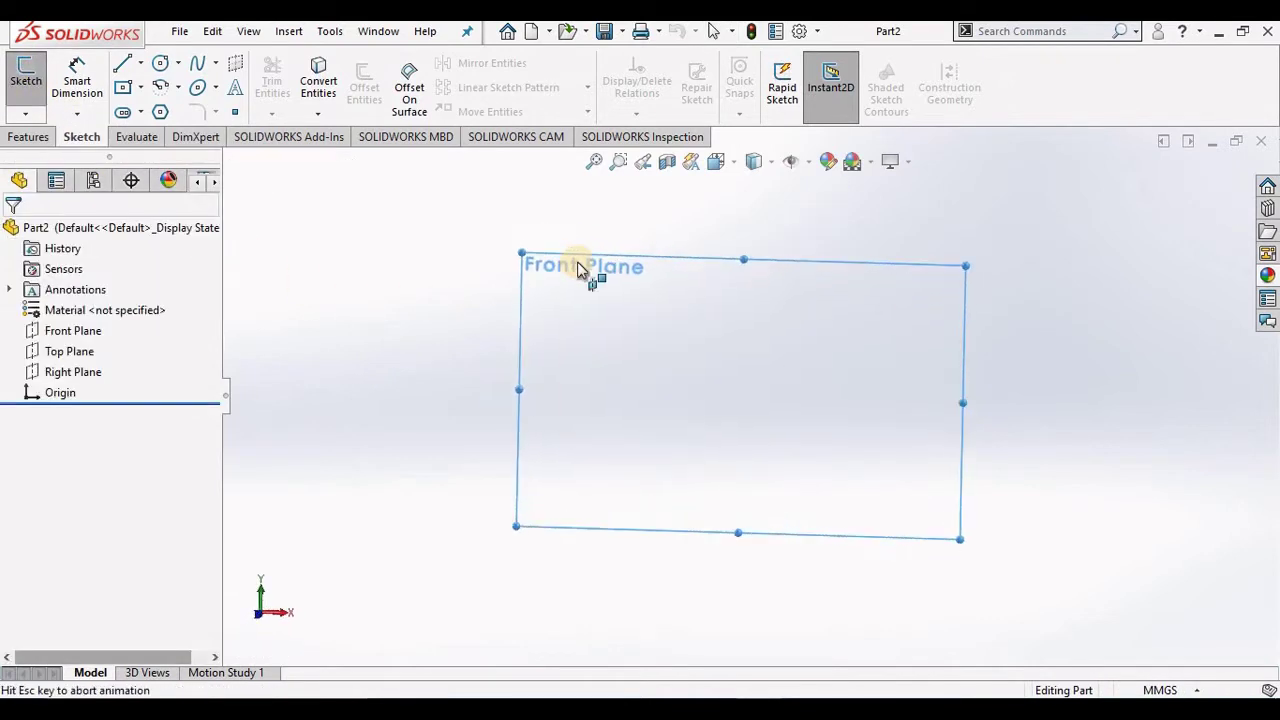
{"action": "left_click", "coordinate": [160, 62]}
{"action": "left_click", "coordinate": [748, 395]}
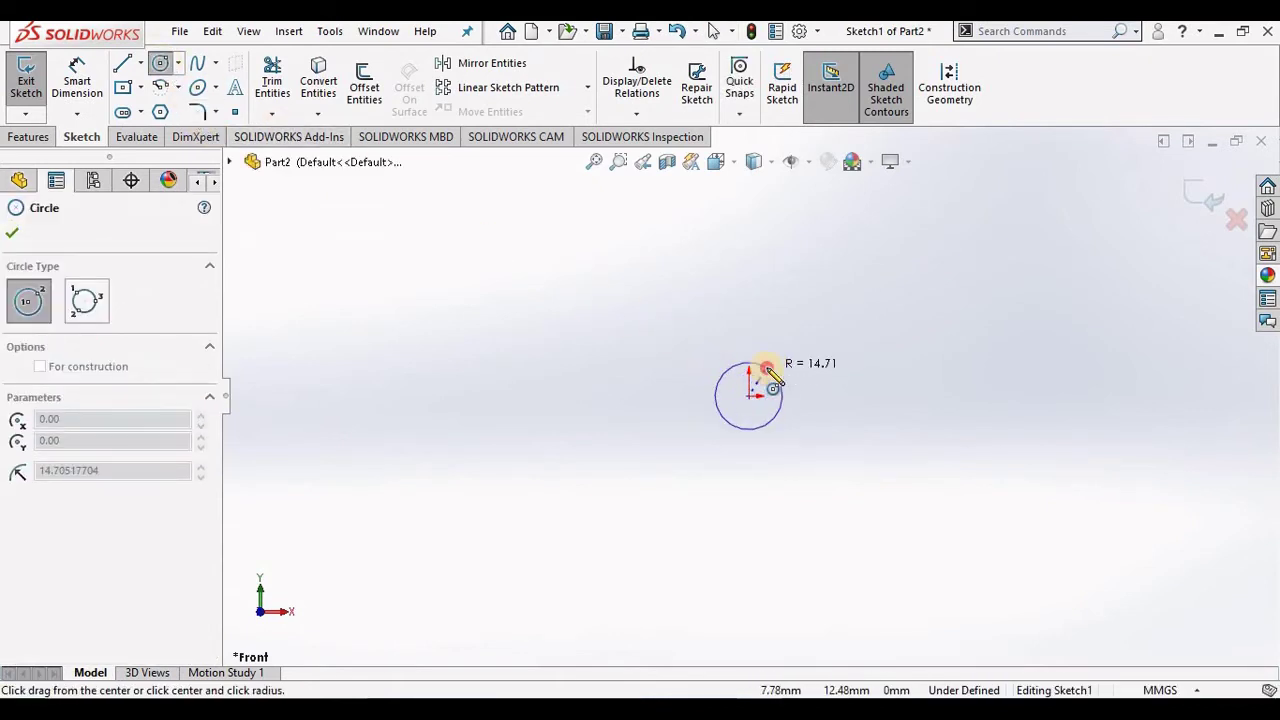
{"action": "left_click", "coordinate": [764, 371]}
{"action": "key", "text": "Escape"}
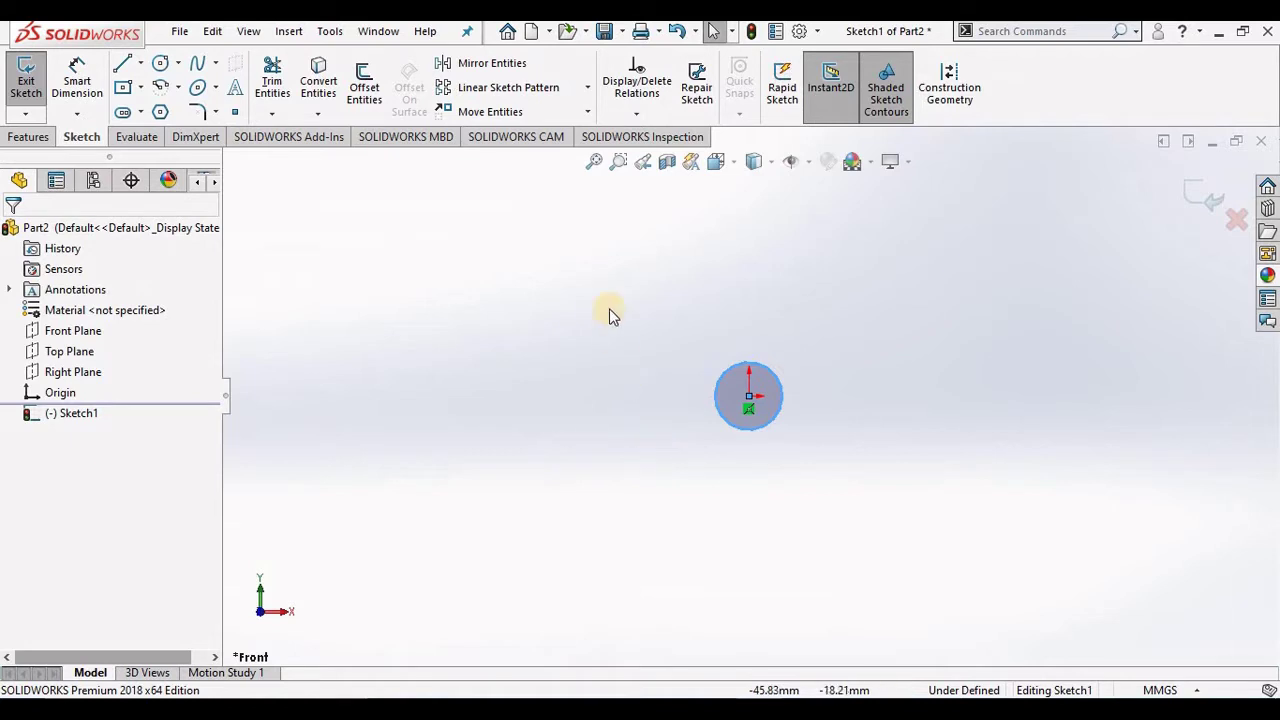
{"action": "left_click", "coordinate": [510, 88]}
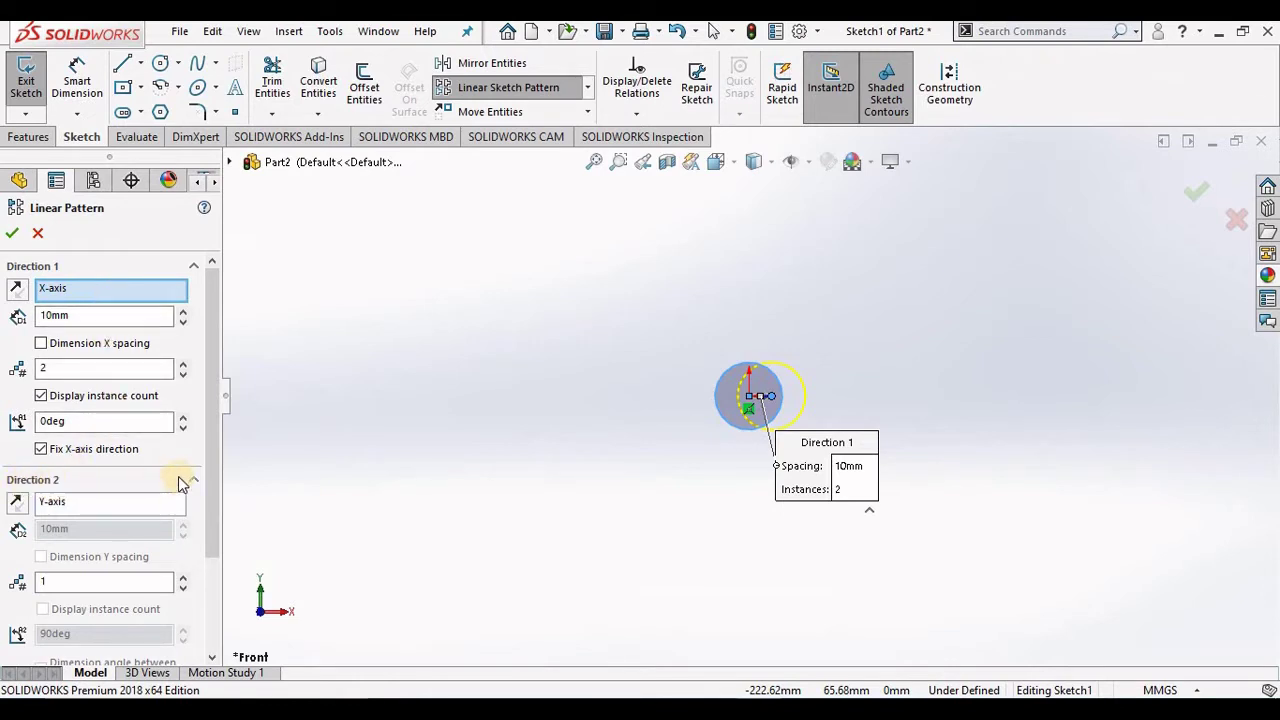
{"action": "left_click", "coordinate": [211, 464]}
{"action": "left_click_drag", "start_coordinate": [211, 464], "coordinate": [211, 571]}
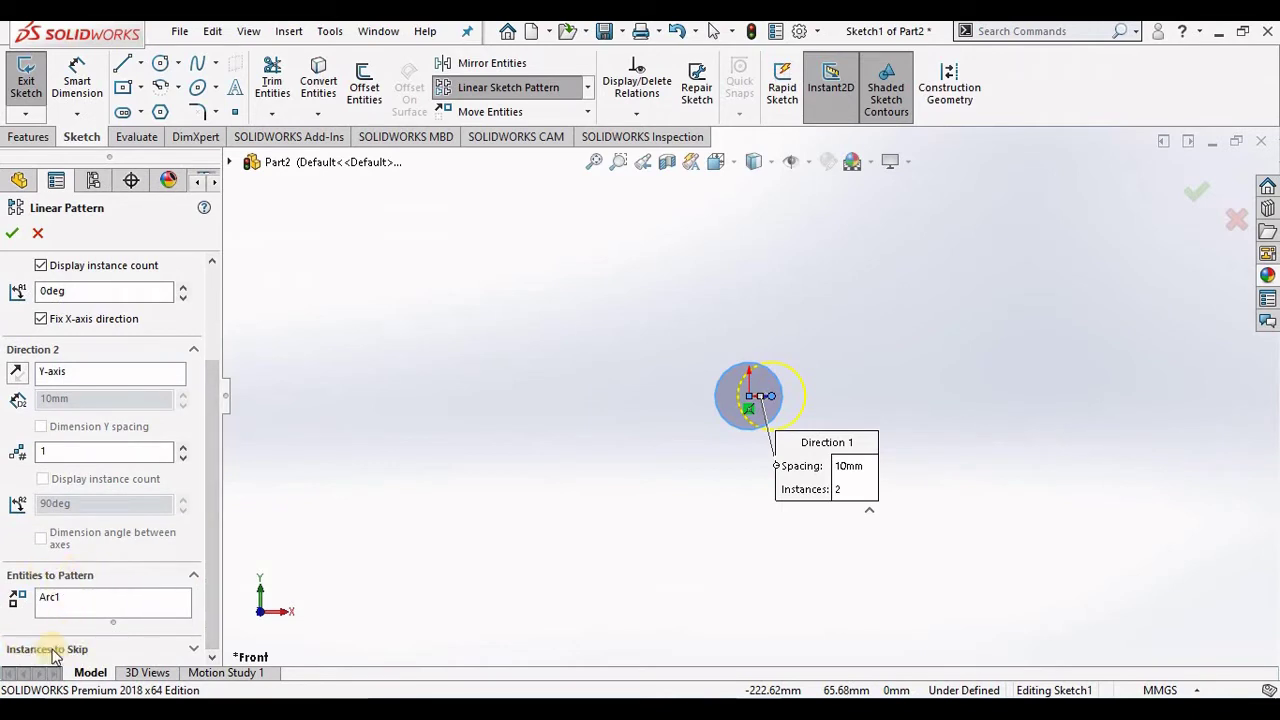
{"action": "left_click", "coordinate": [86, 604]}
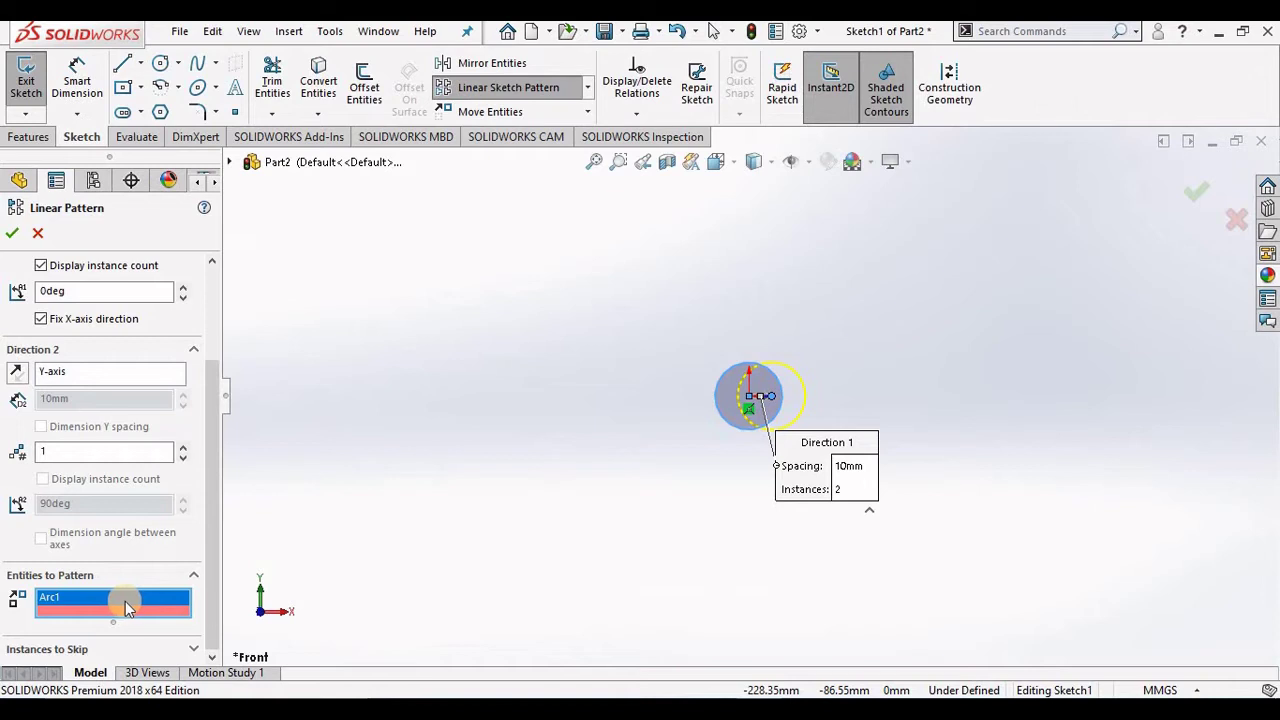
Step: Scroll back to Direction 1 and collapse, then reopen, the Linear Pattern PropertyManager
{"action": "left_click", "coordinate": [213, 533]}
{"action": "left_click_drag", "start_coordinate": [213, 533], "coordinate": [227, 420]}
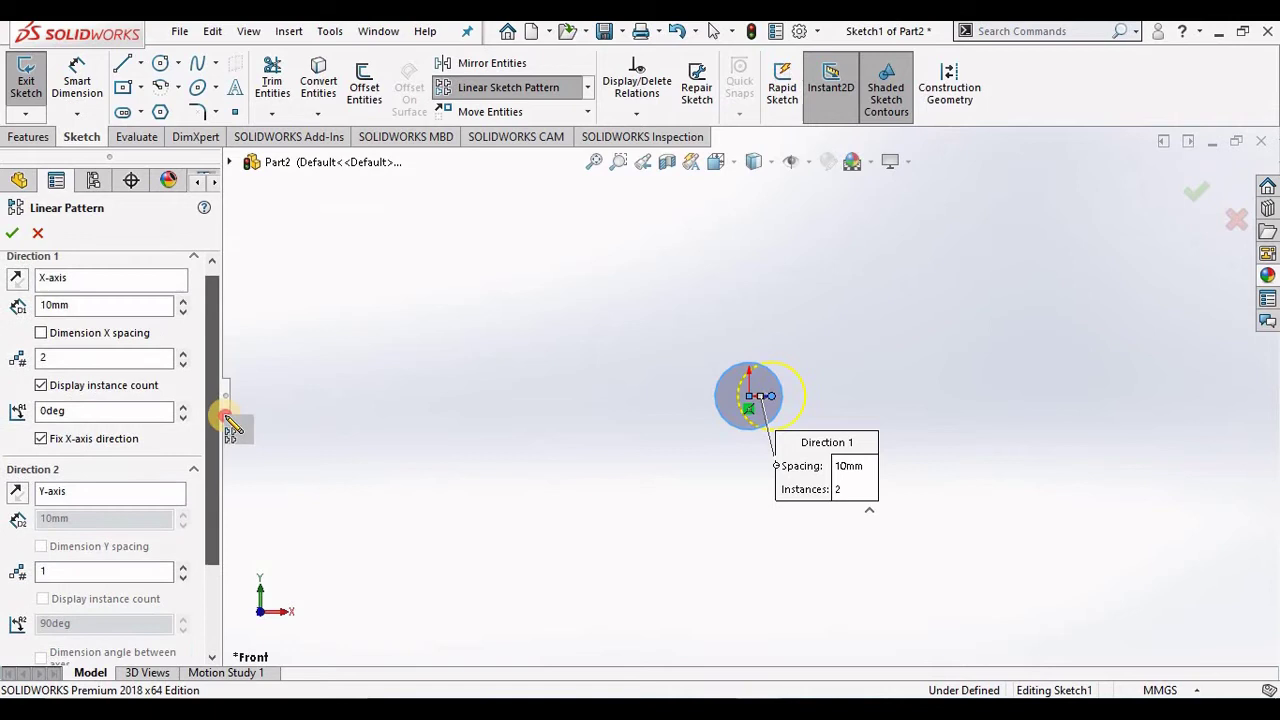
{"action": "left_click", "coordinate": [225, 420]}
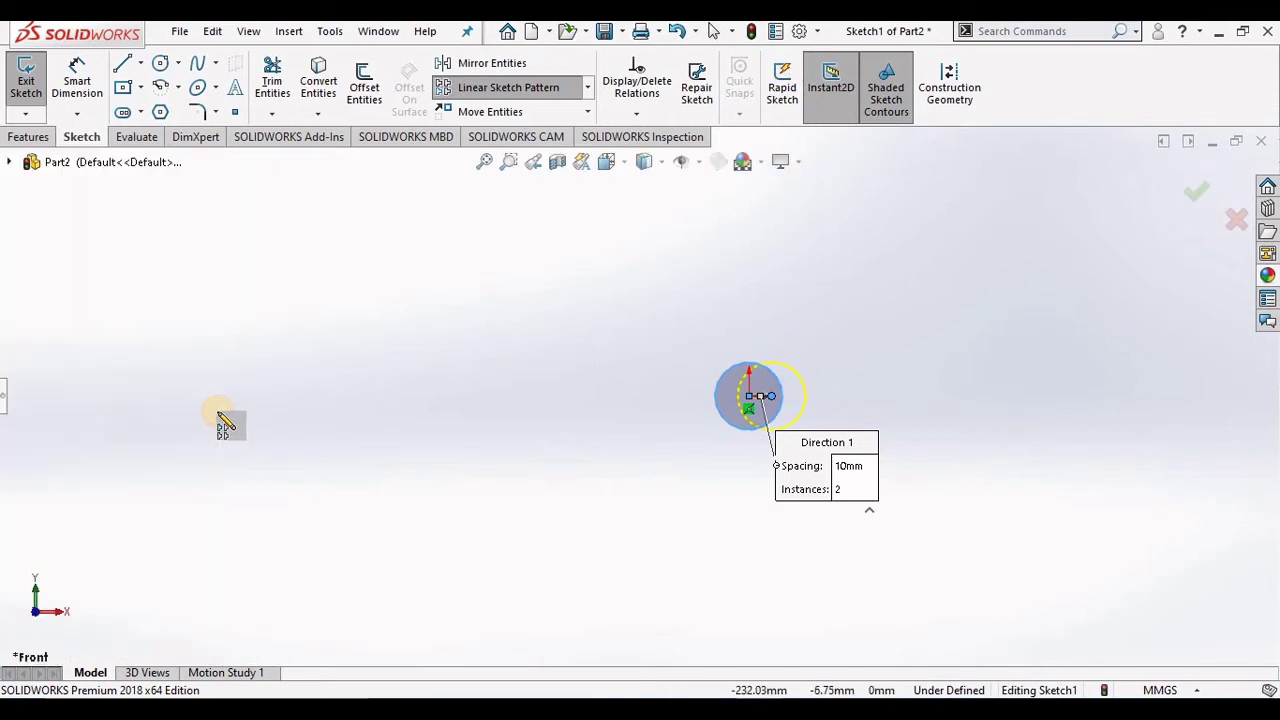
{"action": "left_click", "coordinate": [4, 396]}
{"action": "left_click_drag", "start_coordinate": [211, 329], "coordinate": [211, 320]}
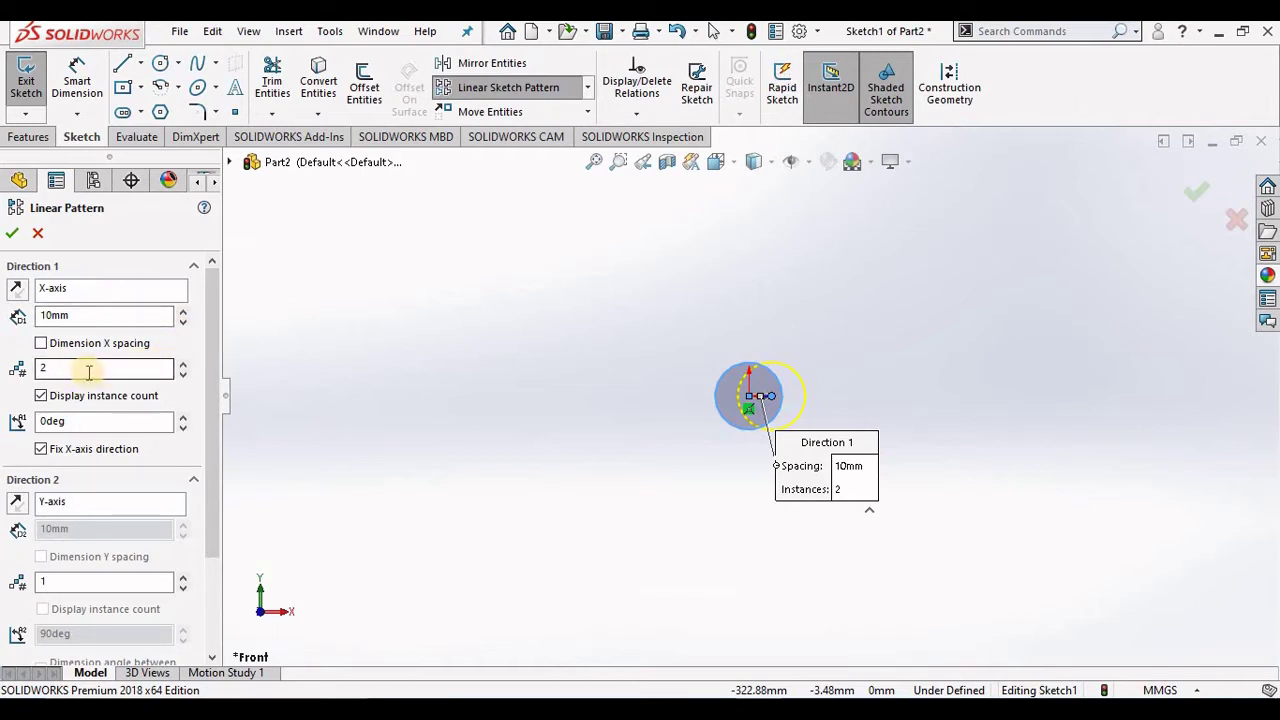
Step: Set Direction 1 to 6 instances at 30mm spacing and dimension the X spacing
{"action": "left_click", "coordinate": [183, 364]}
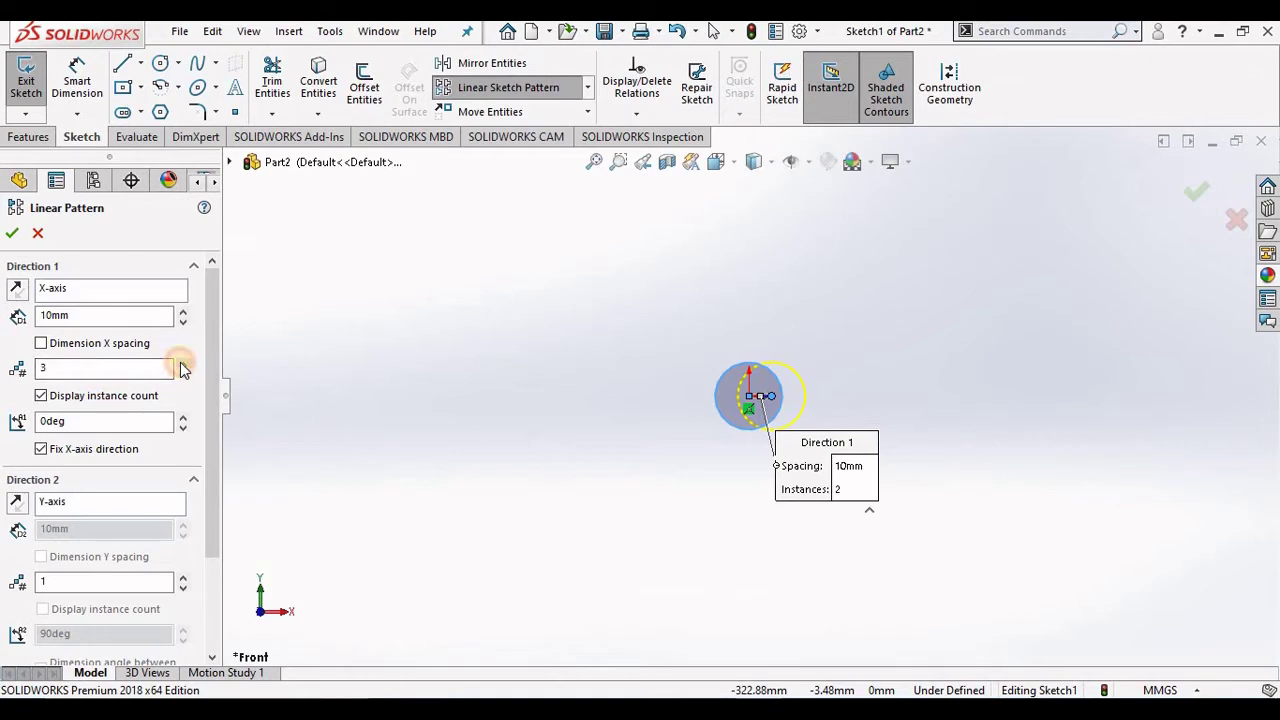
{"action": "left_click", "coordinate": [183, 364]}
{"action": "left_click", "coordinate": [183, 364]}
{"action": "left_click", "coordinate": [183, 364]}
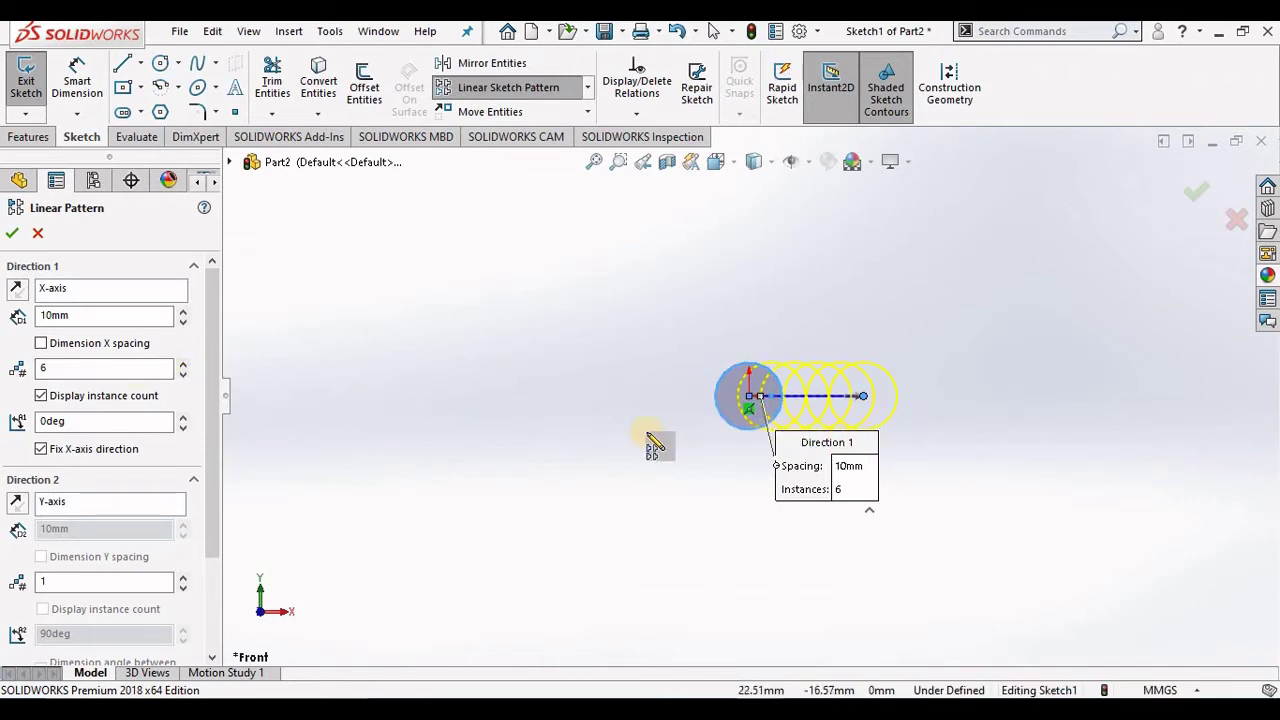
{"action": "left_click", "coordinate": [184, 311]}
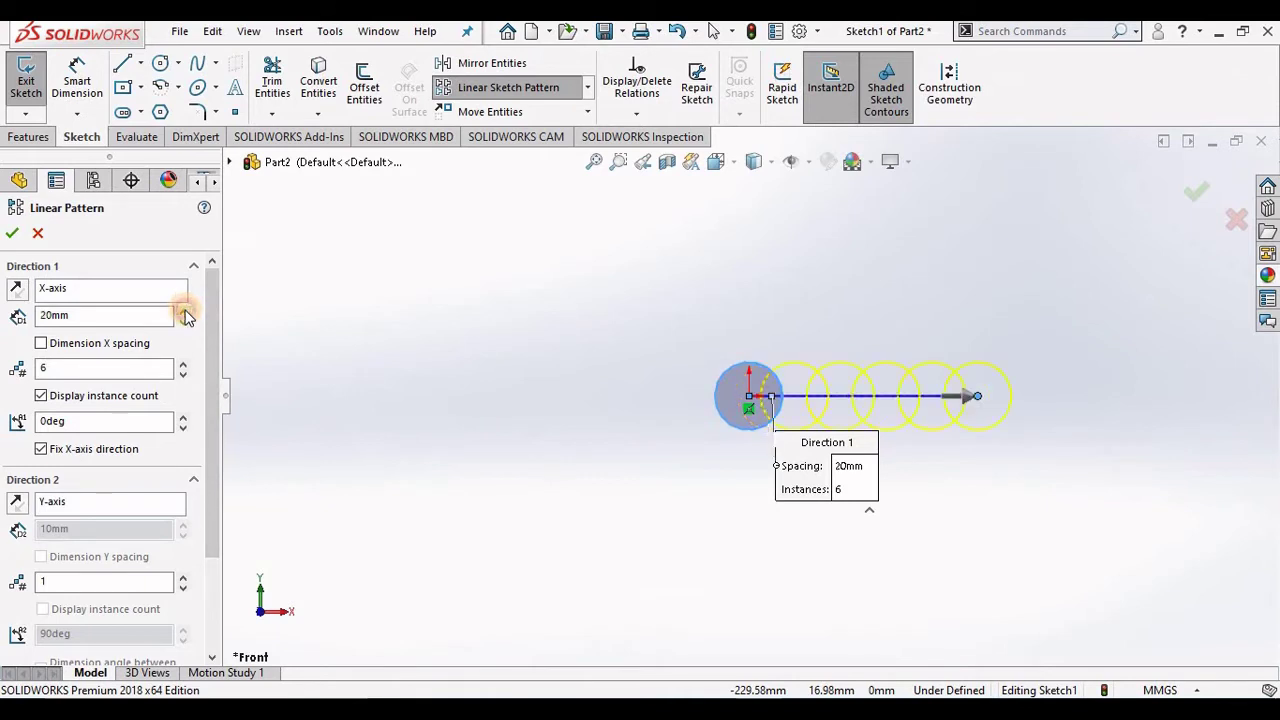
{"action": "left_click", "coordinate": [184, 311]}
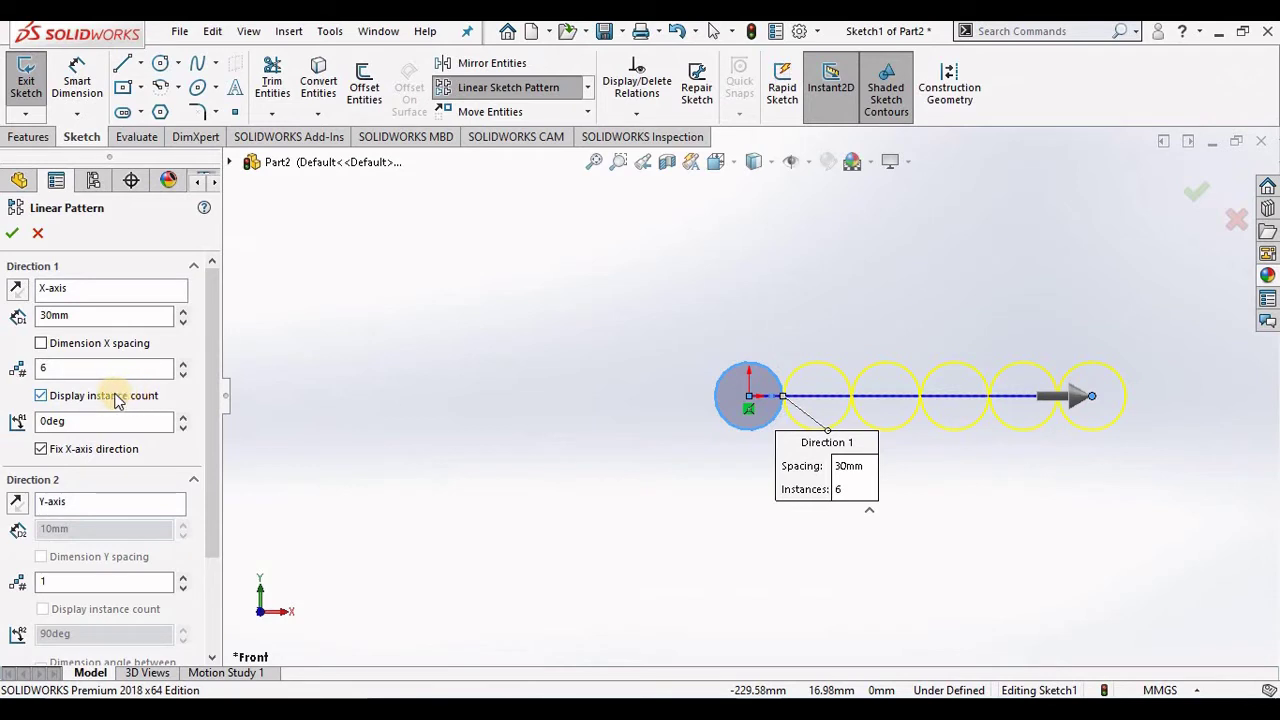
{"action": "left_click", "coordinate": [40, 344]}
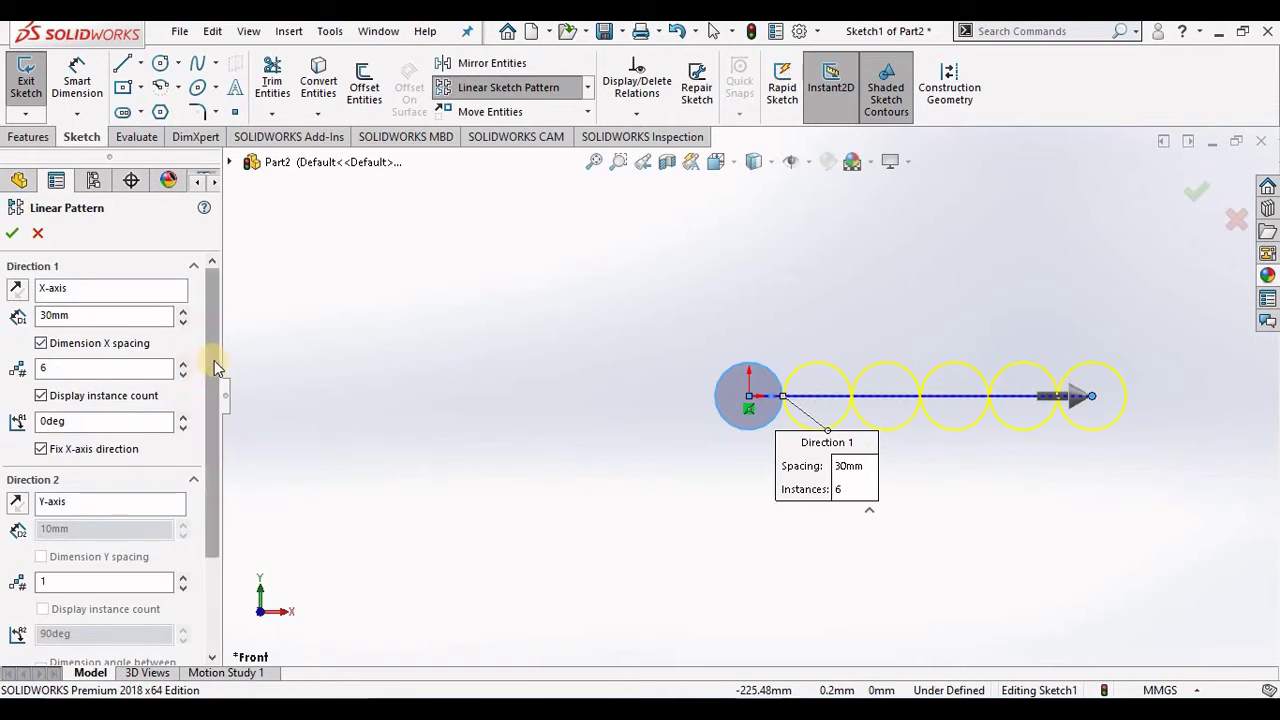
{"action": "left_click", "coordinate": [45, 421]}
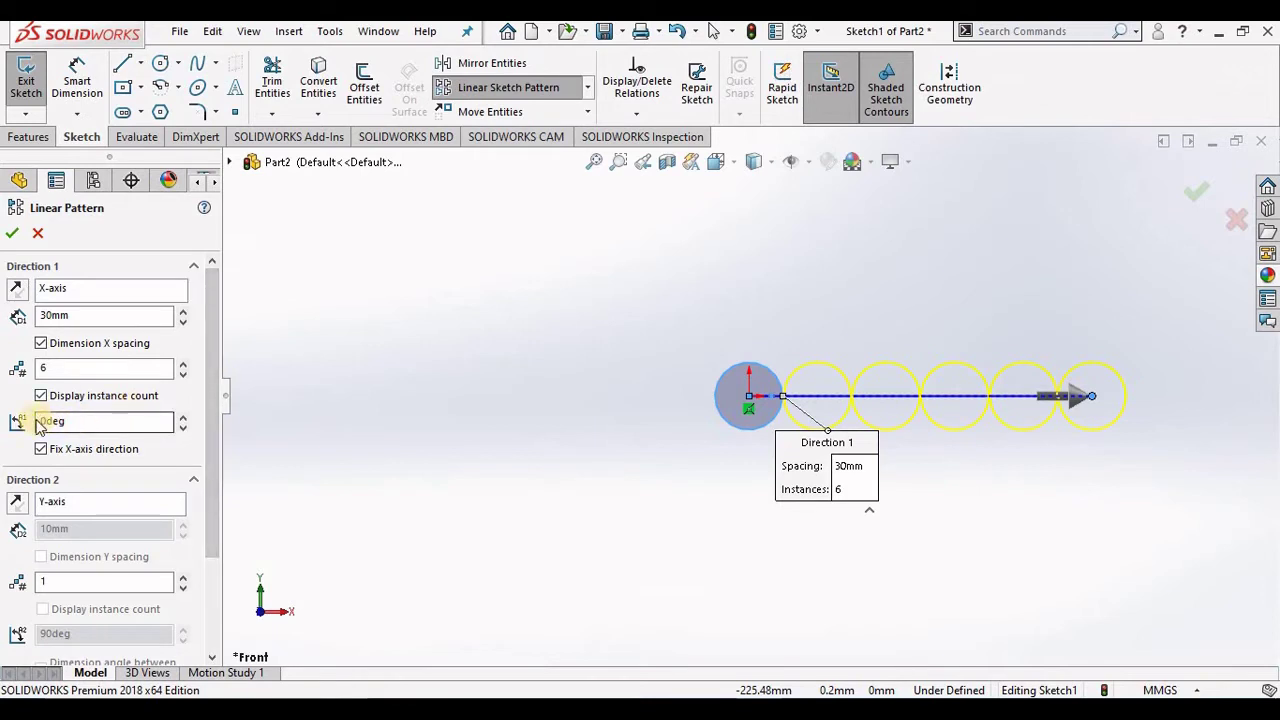
{"action": "double_click", "coordinate": [62, 421]}
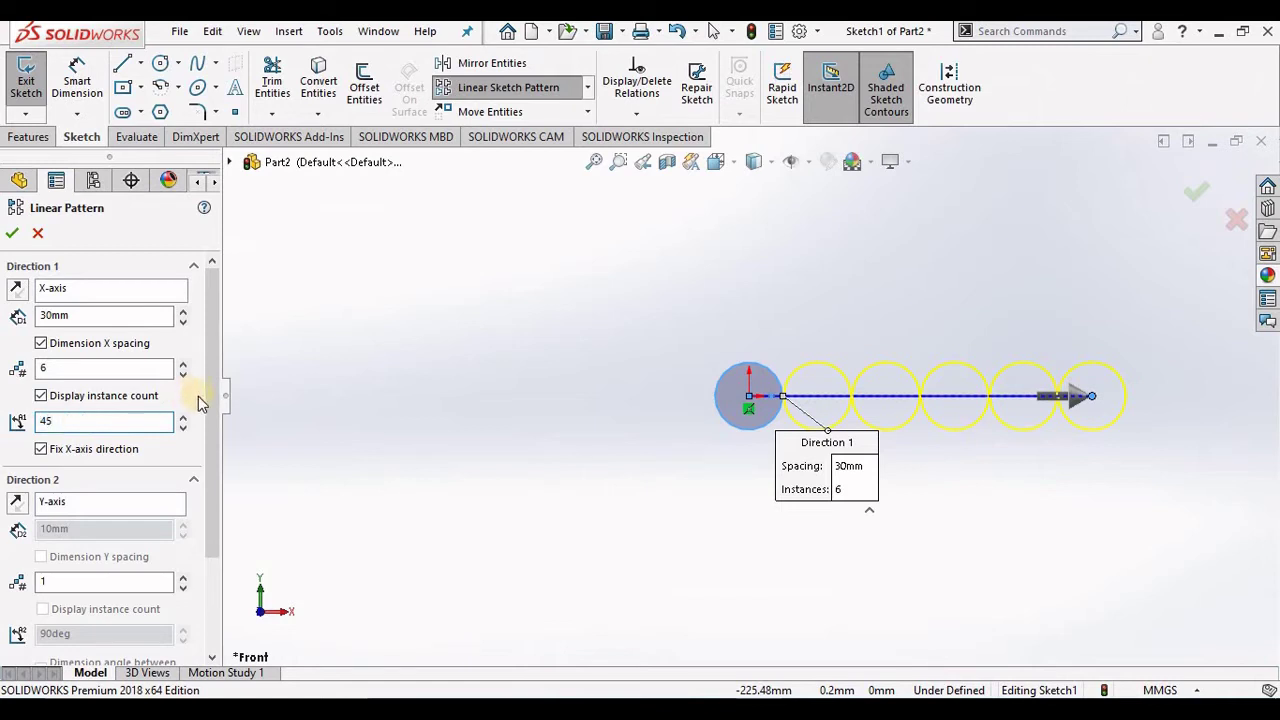
{"action": "key", "text": "Return"}
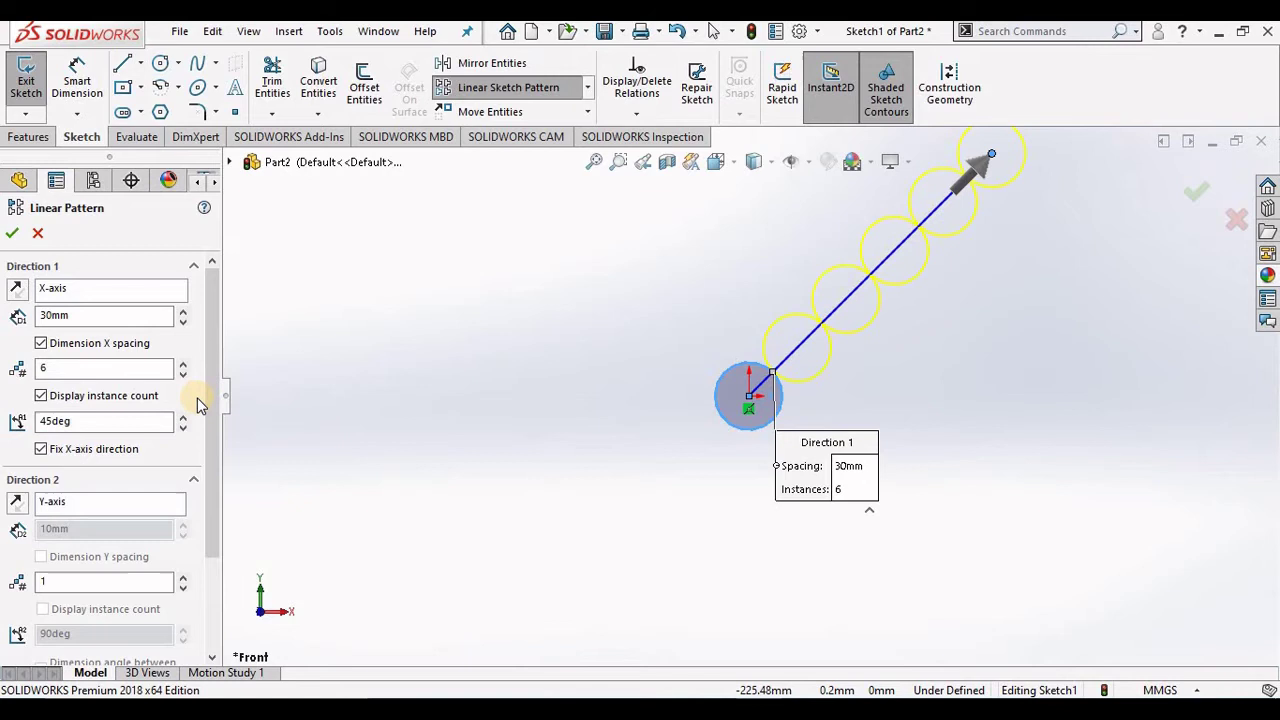
{"action": "double_click", "coordinate": [33, 423]}
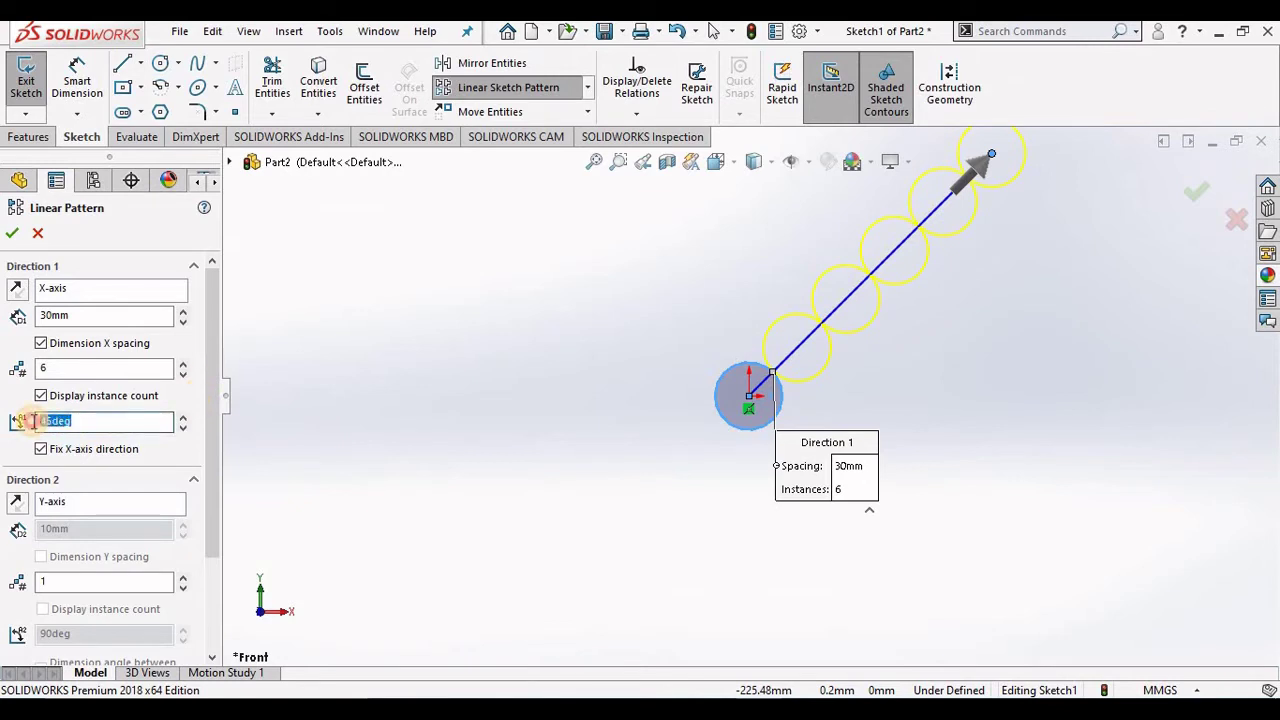
{"action": "type", "text": "0"}
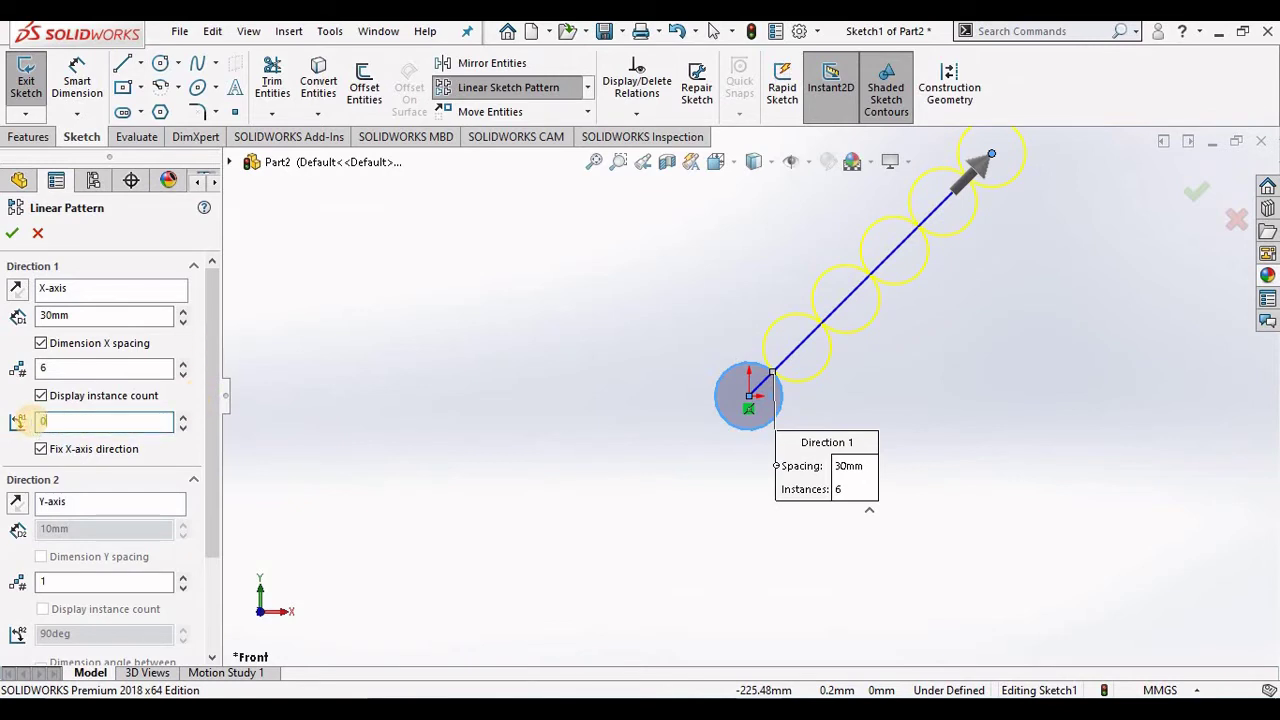
{"action": "left_click", "coordinate": [190, 407]}
{"action": "left_click_drag", "start_coordinate": [210, 410], "coordinate": [206, 517]}
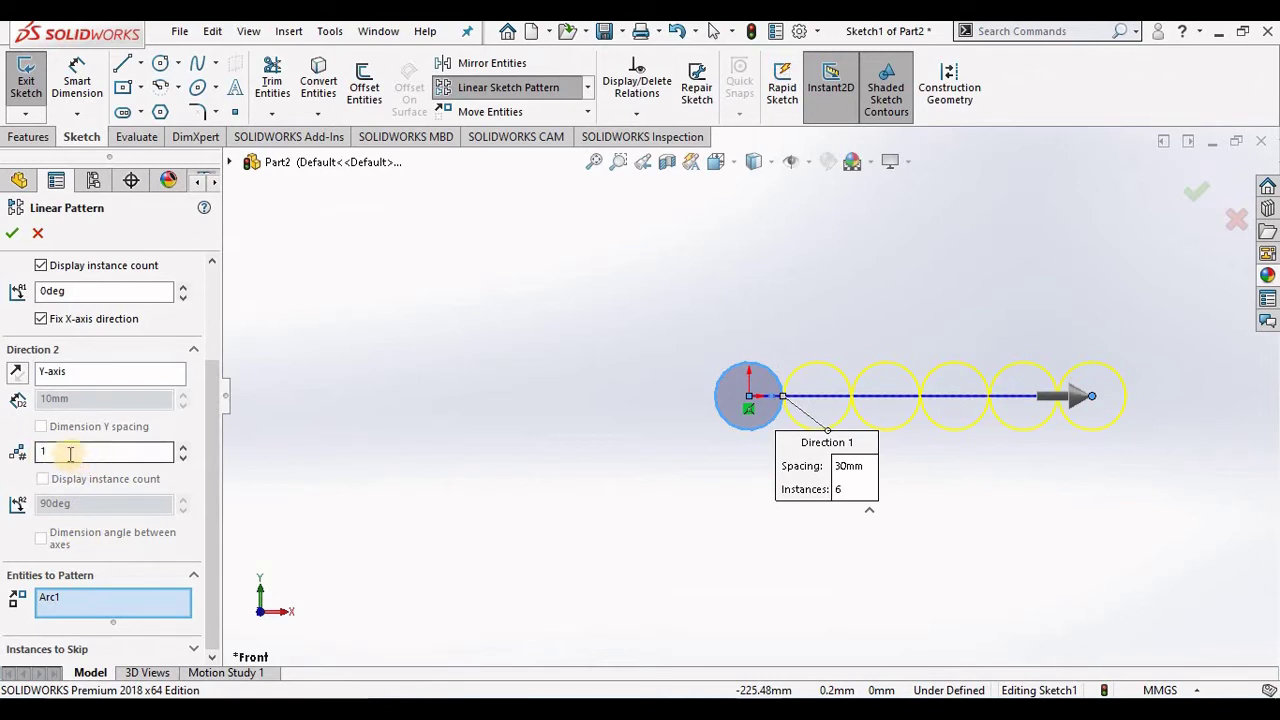
Step: Set Direction 2 to 6 instances at 30mm spacing, forming a 6×6 circle grid
{"action": "left_click", "coordinate": [184, 447]}
{"action": "left_click", "coordinate": [184, 447]}
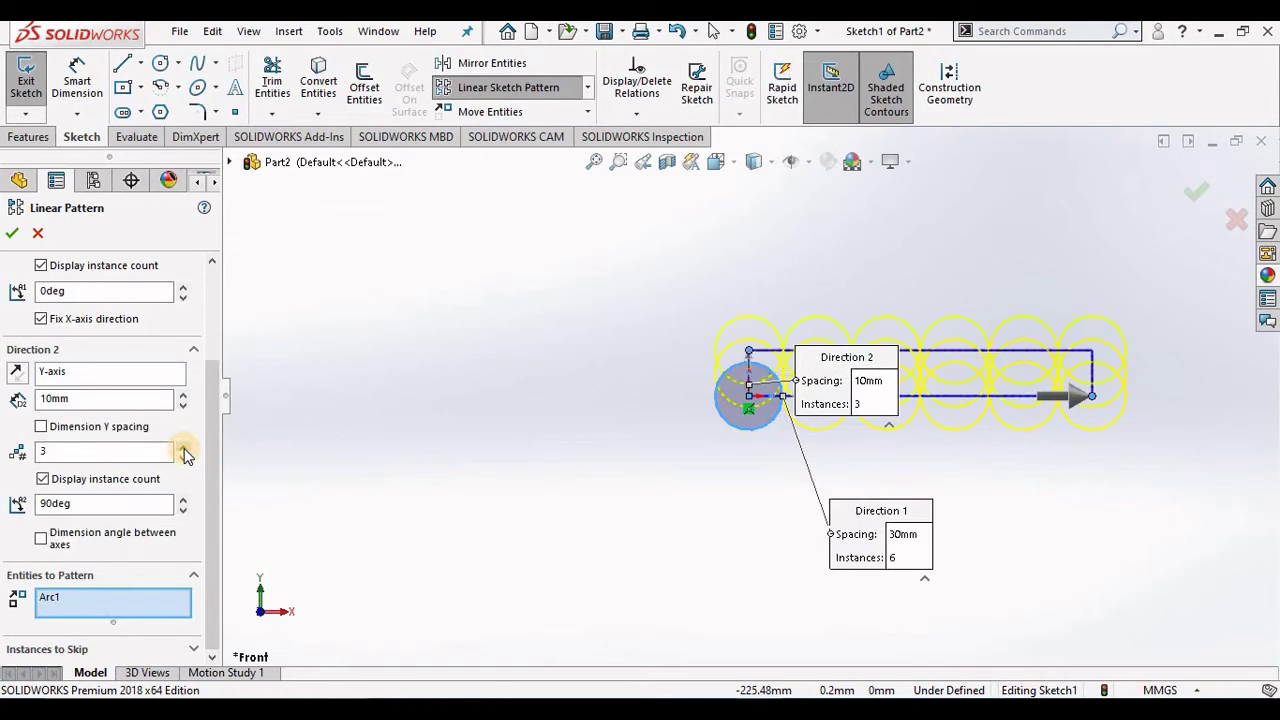
{"action": "left_click", "coordinate": [184, 447]}
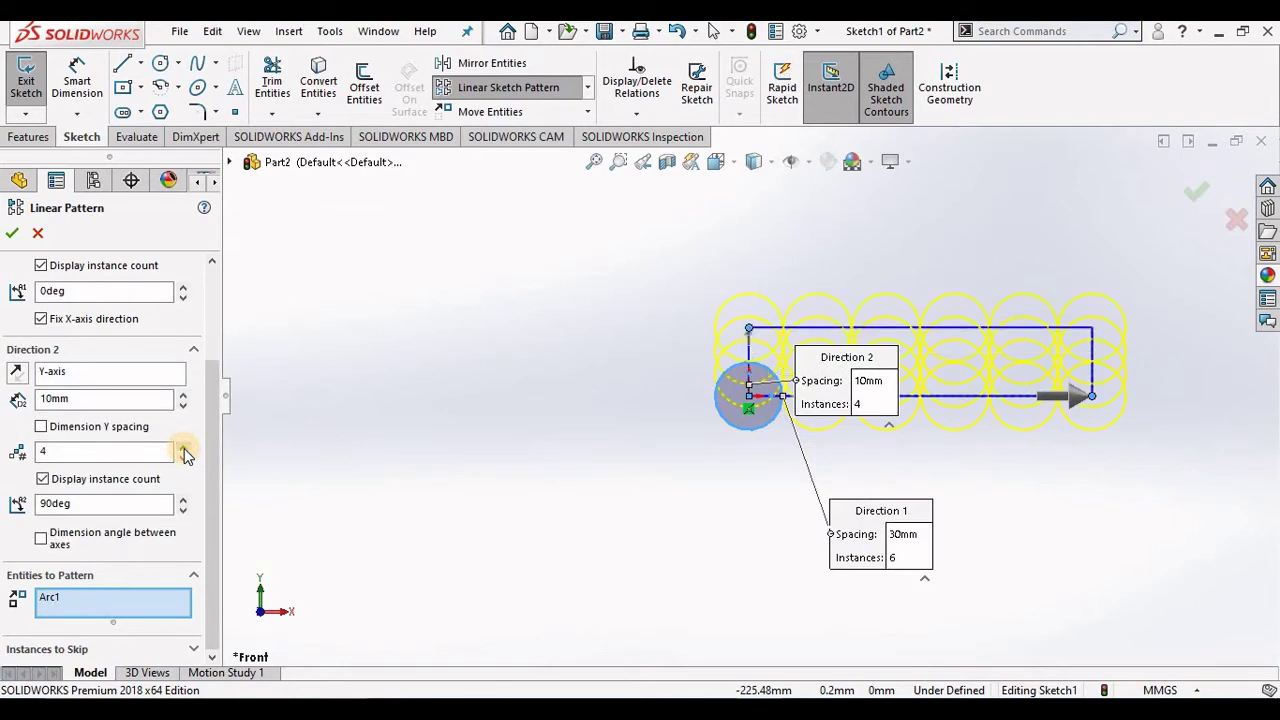
{"action": "left_click", "coordinate": [184, 447]}
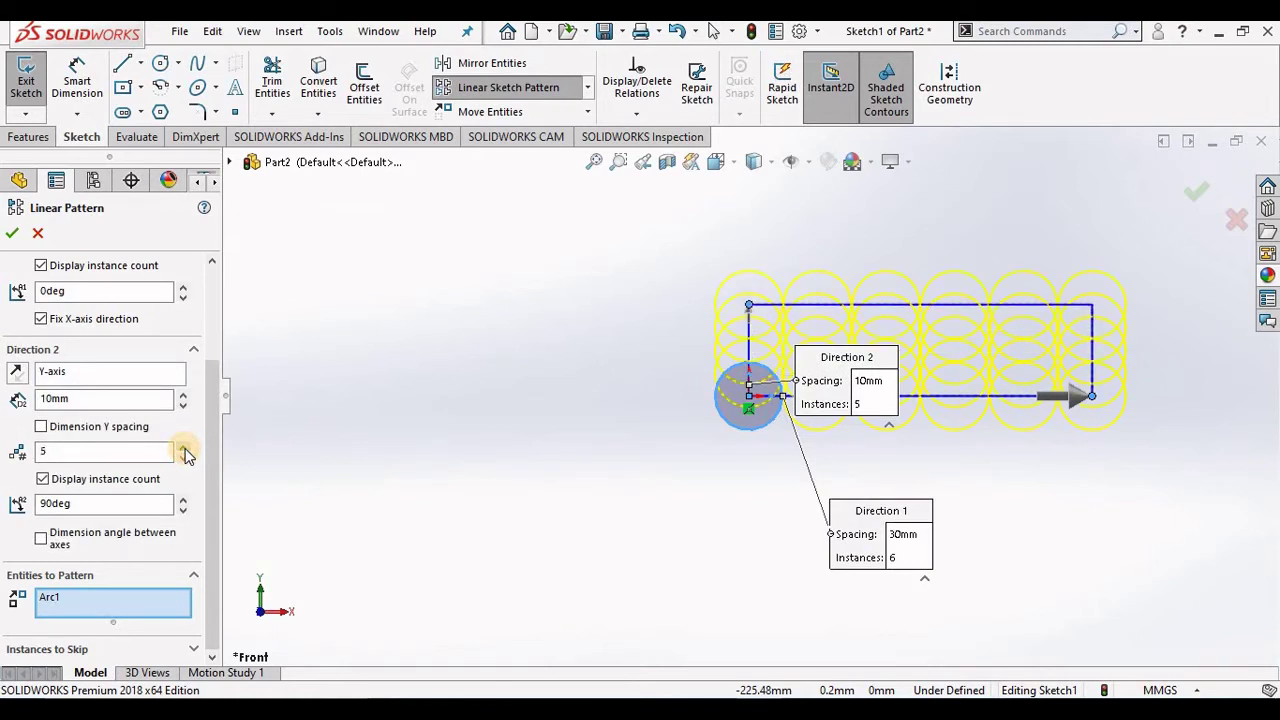
{"action": "left_click", "coordinate": [184, 447]}
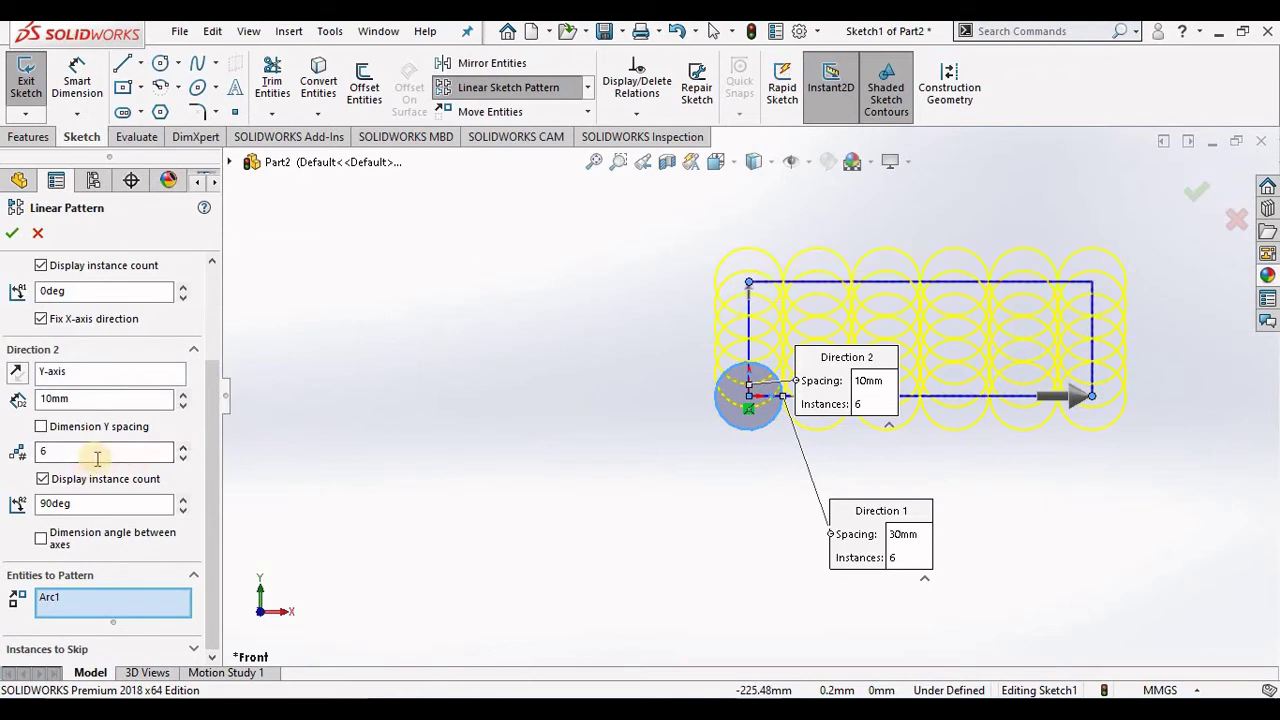
{"action": "left_click", "coordinate": [184, 395]}
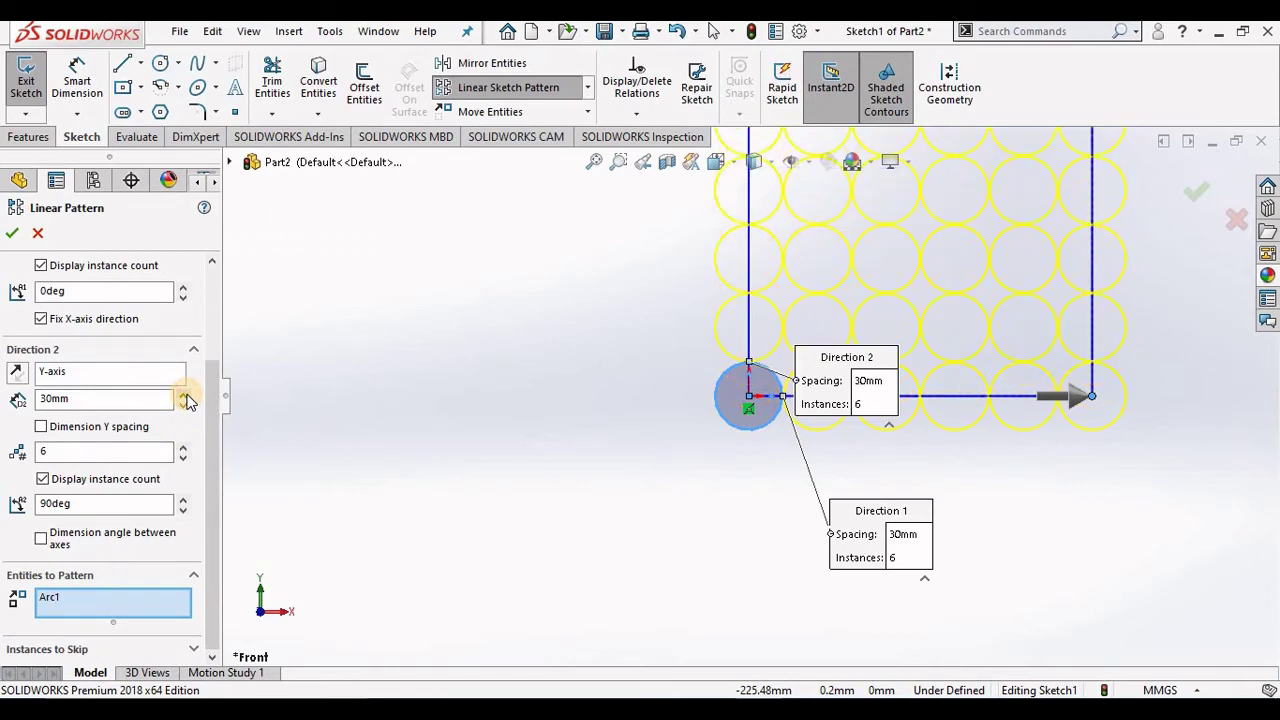
Step: Fit the grid in view and dimension the Y spacing and 90° angle between axes
{"action": "key", "text": "z"}
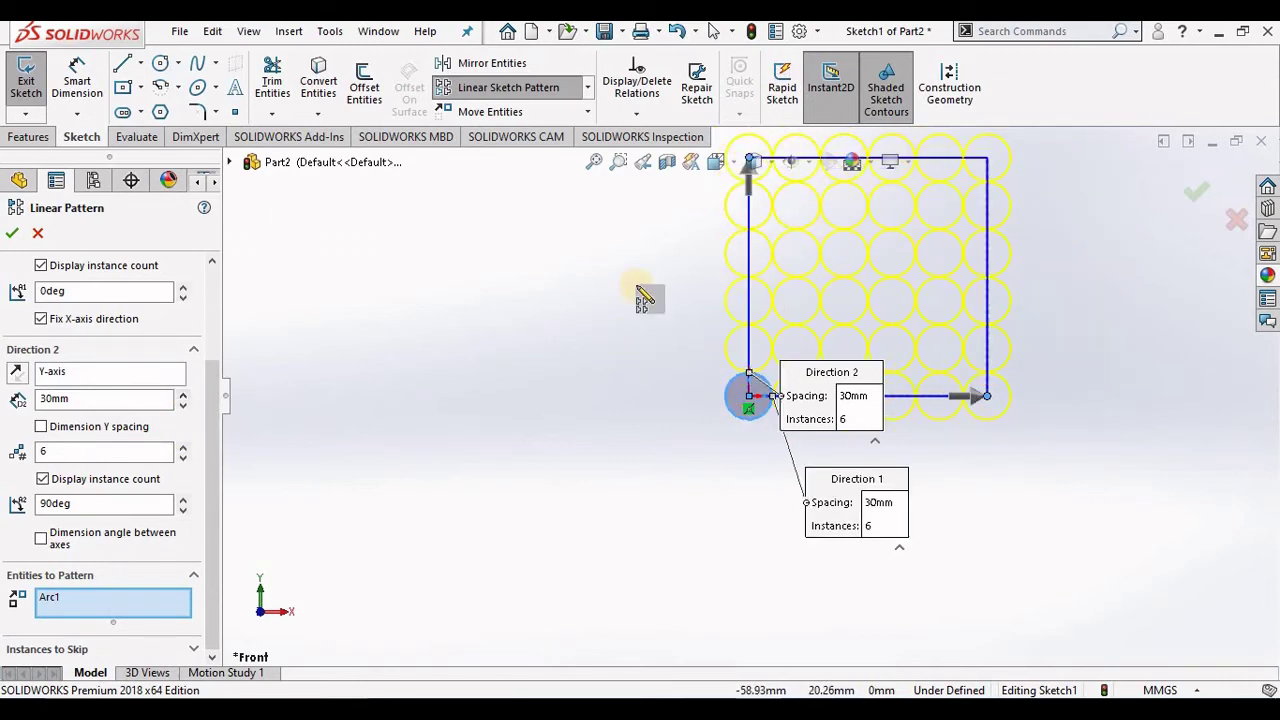
{"action": "left_click", "coordinate": [595, 163]}
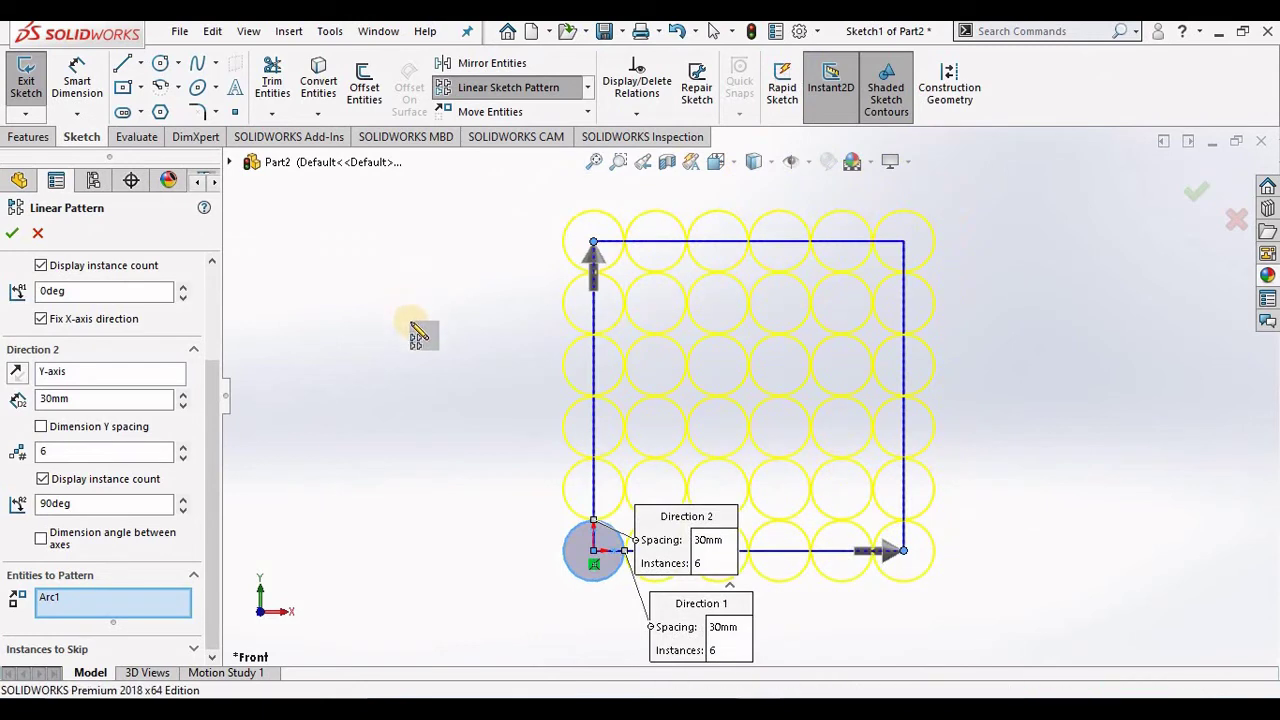
{"action": "left_click", "coordinate": [100, 505]}
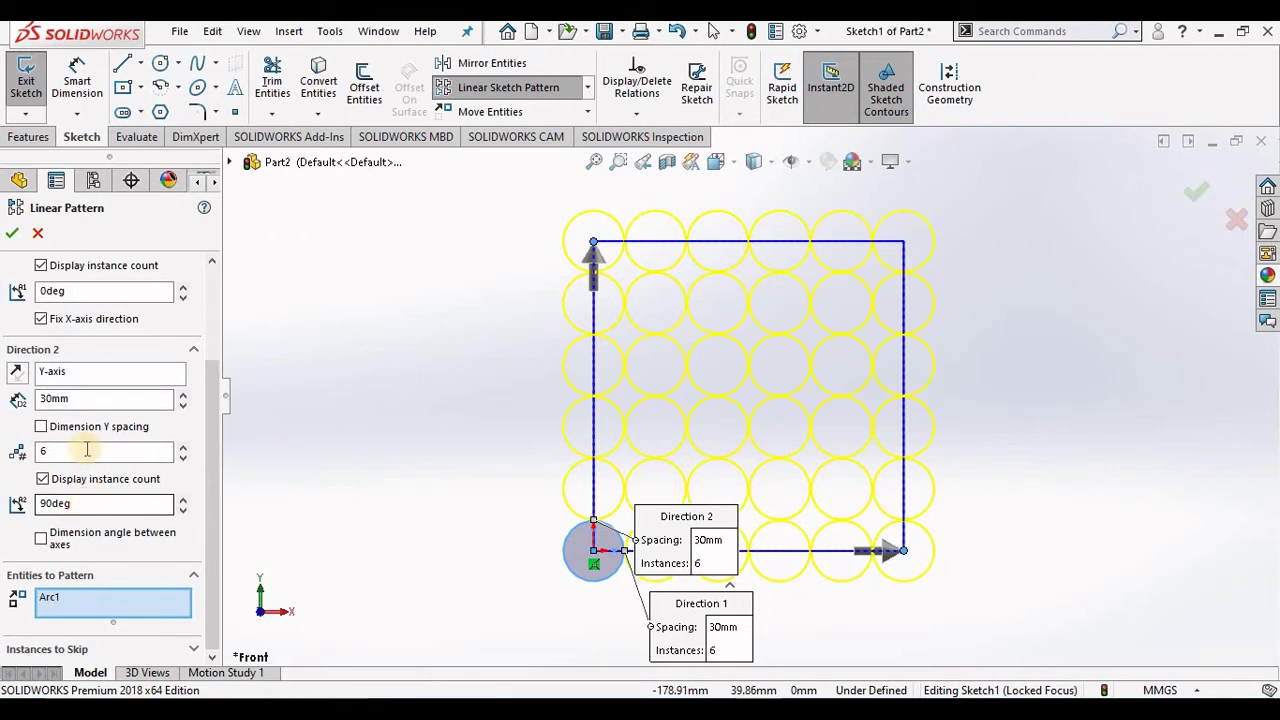
{"action": "left_click", "coordinate": [41, 428]}
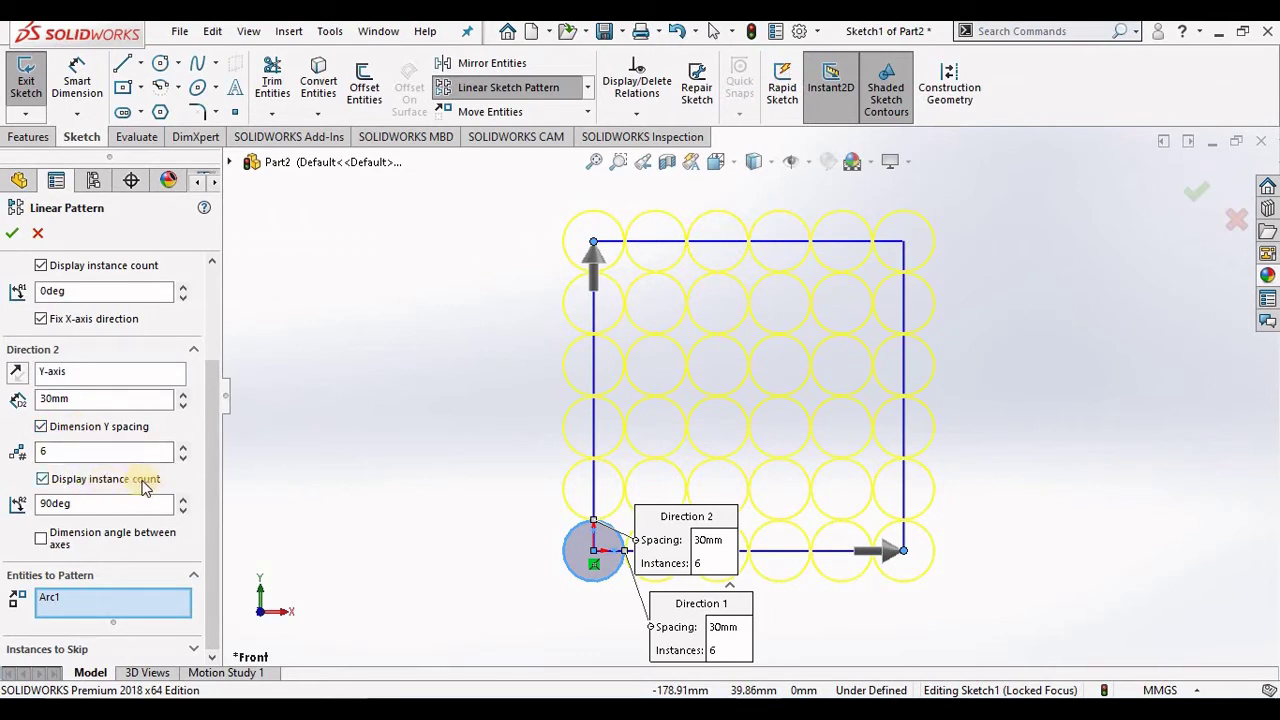
{"action": "left_click", "coordinate": [40, 538]}
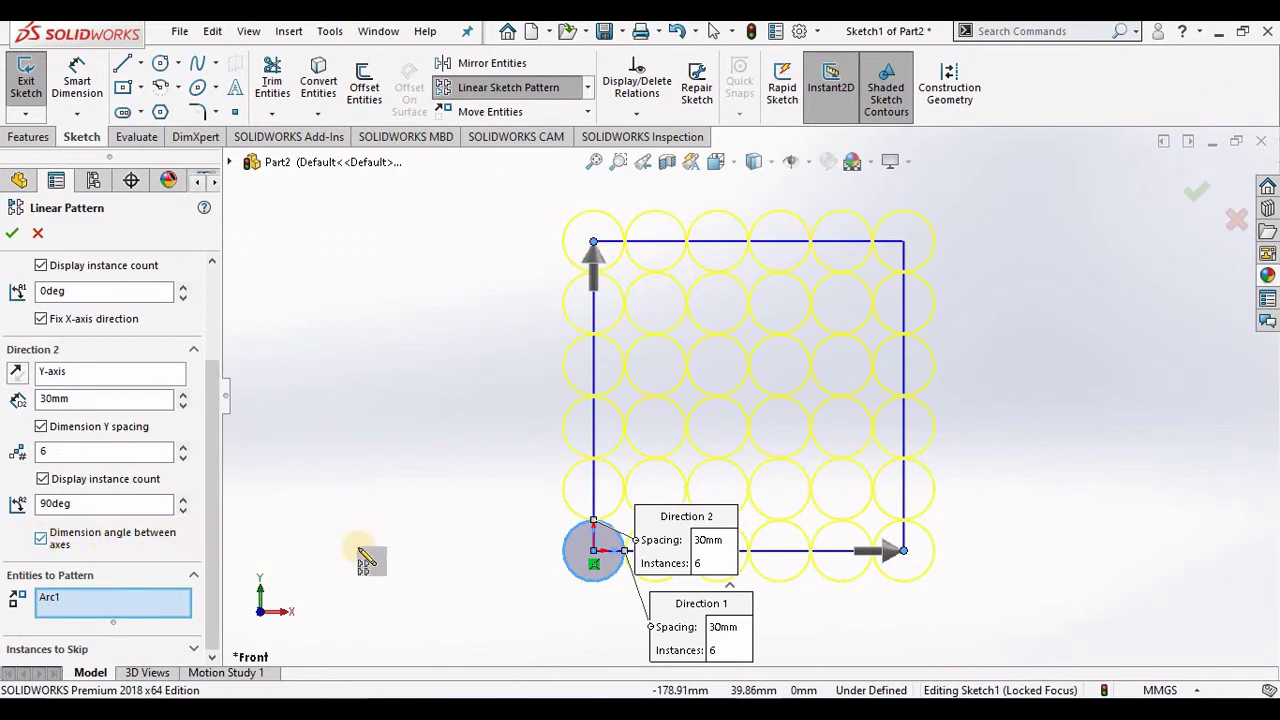
{"action": "left_click", "coordinate": [216, 490]}
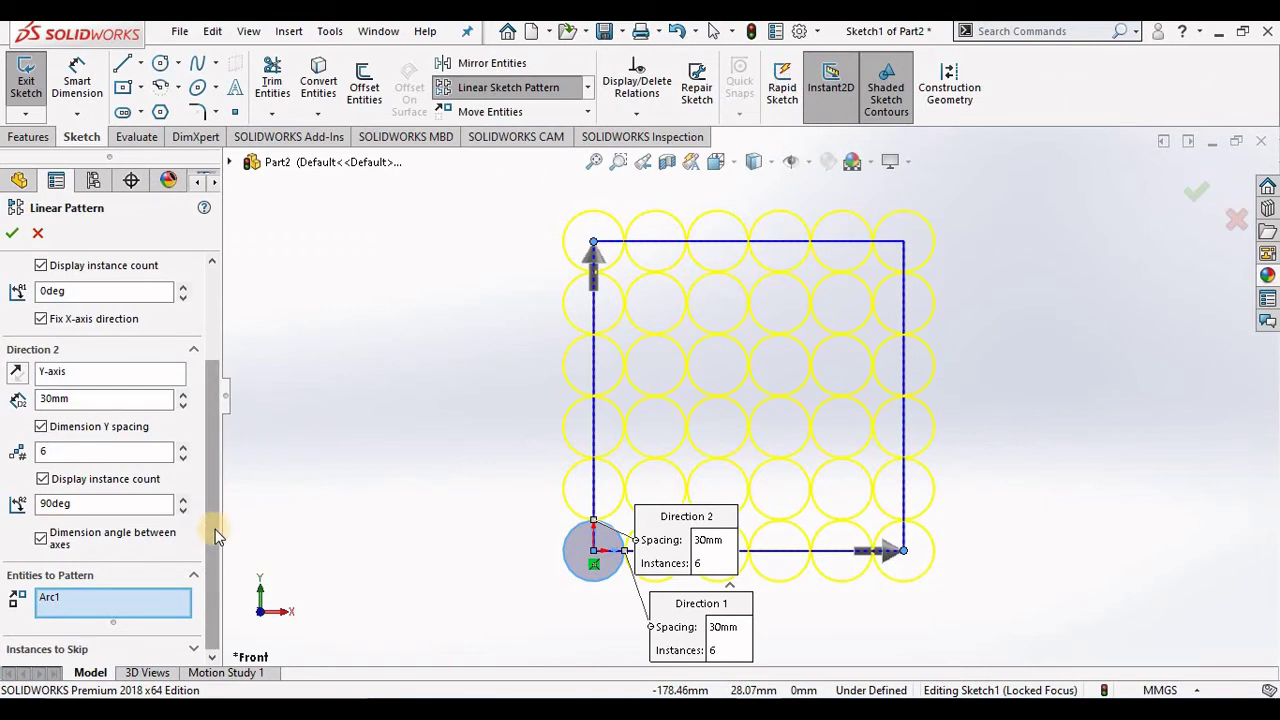
{"action": "key", "text": "z"}
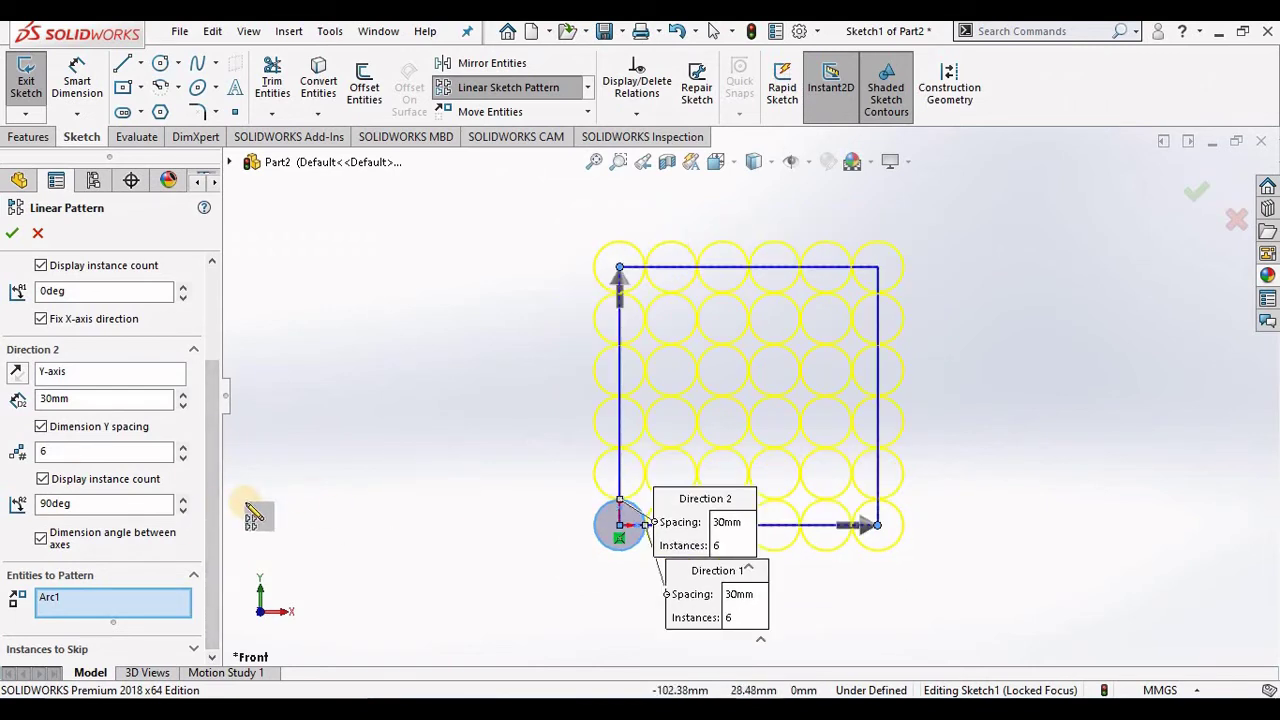
Step: Skip circles (4,3) and (3,5) in Instances to Skip, then restore both
{"action": "left_click", "coordinate": [196, 655]}
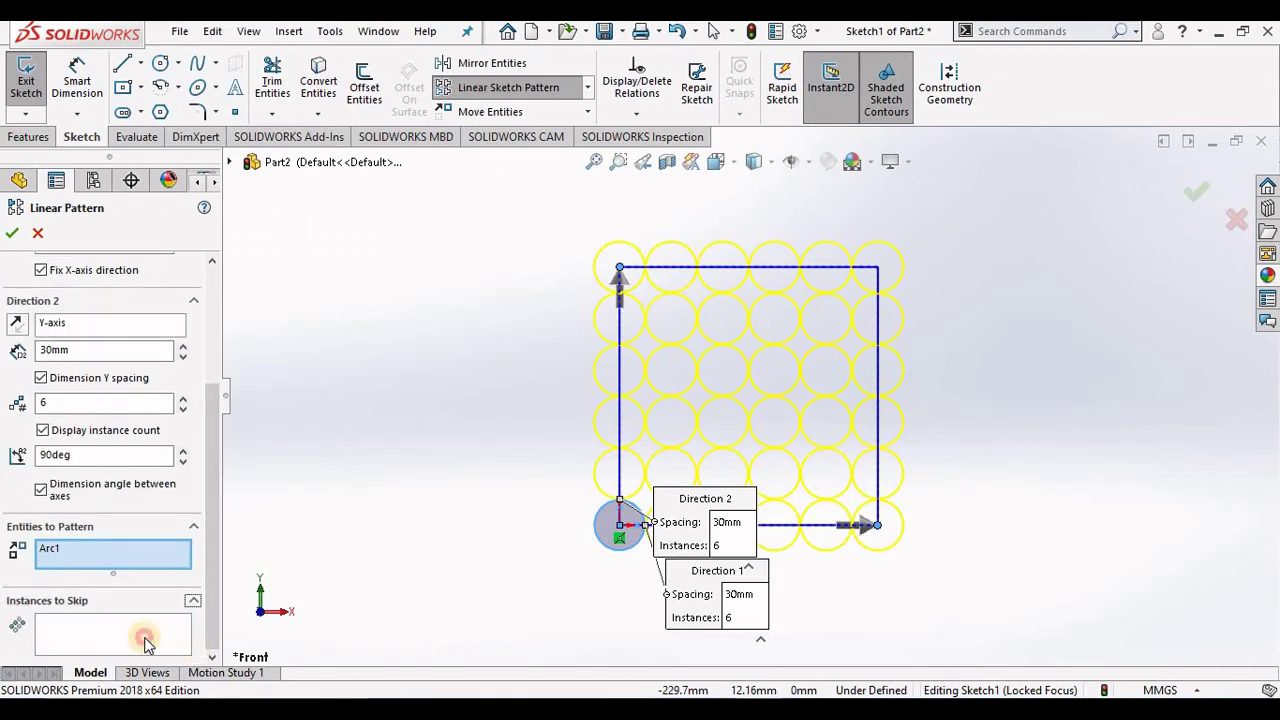
{"action": "left_click", "coordinate": [143, 643]}
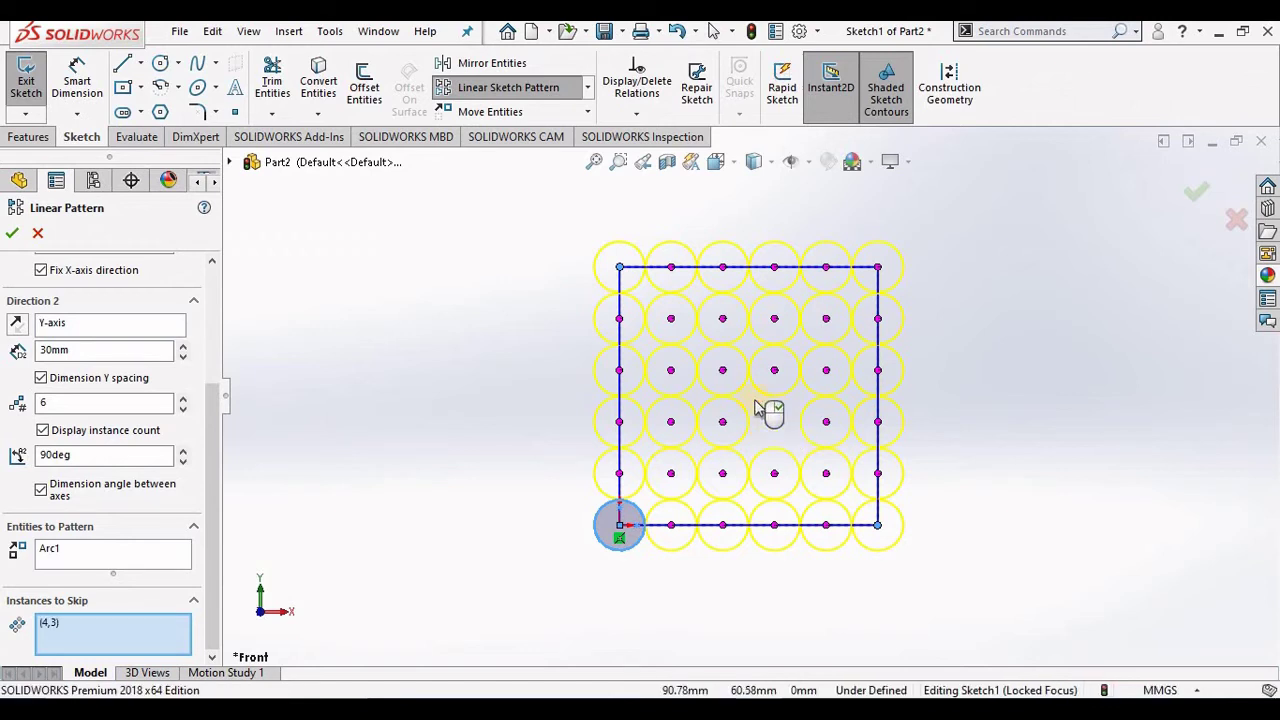
{"action": "left_click", "coordinate": [722, 318]}
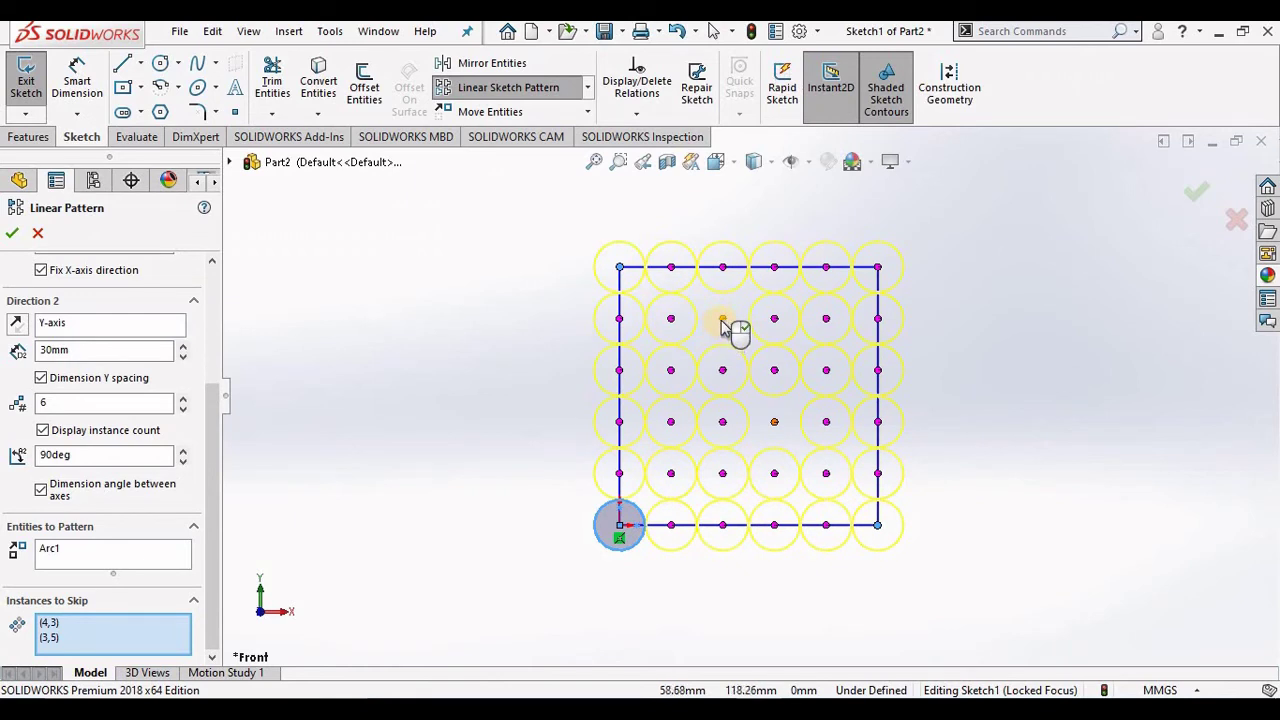
{"action": "left_click", "coordinate": [722, 318]}
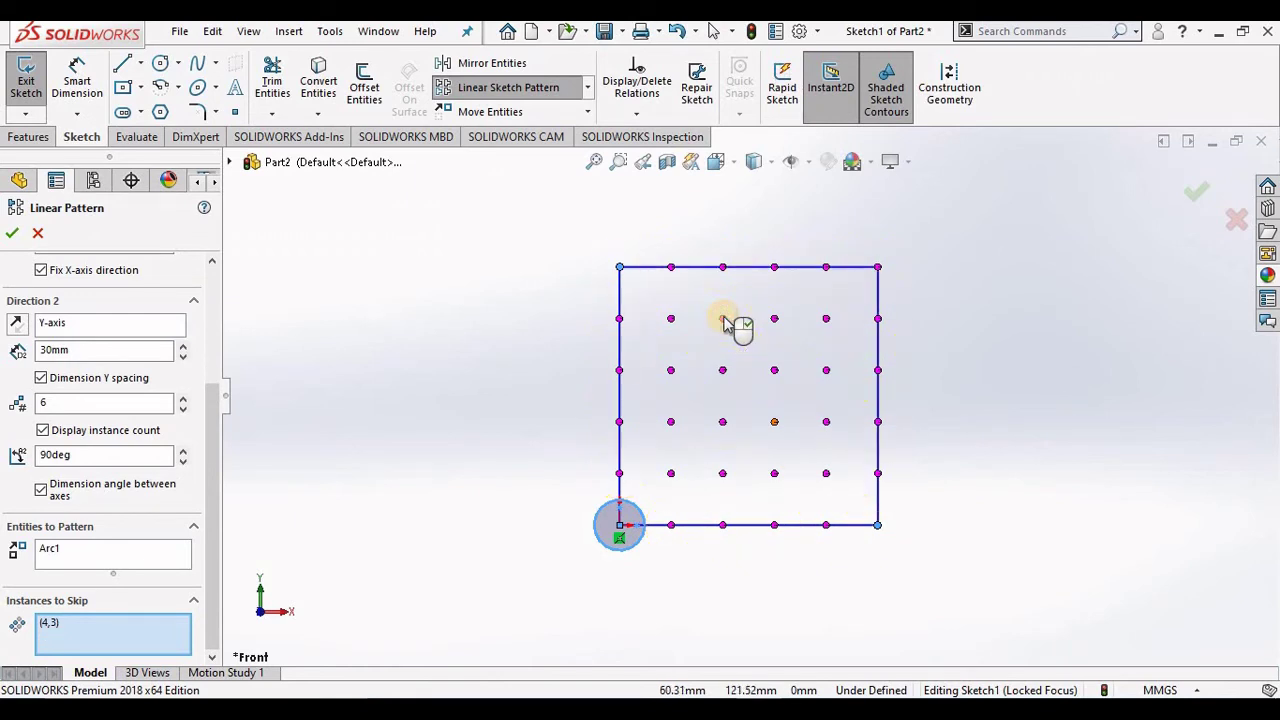
{"action": "left_click", "coordinate": [775, 424]}
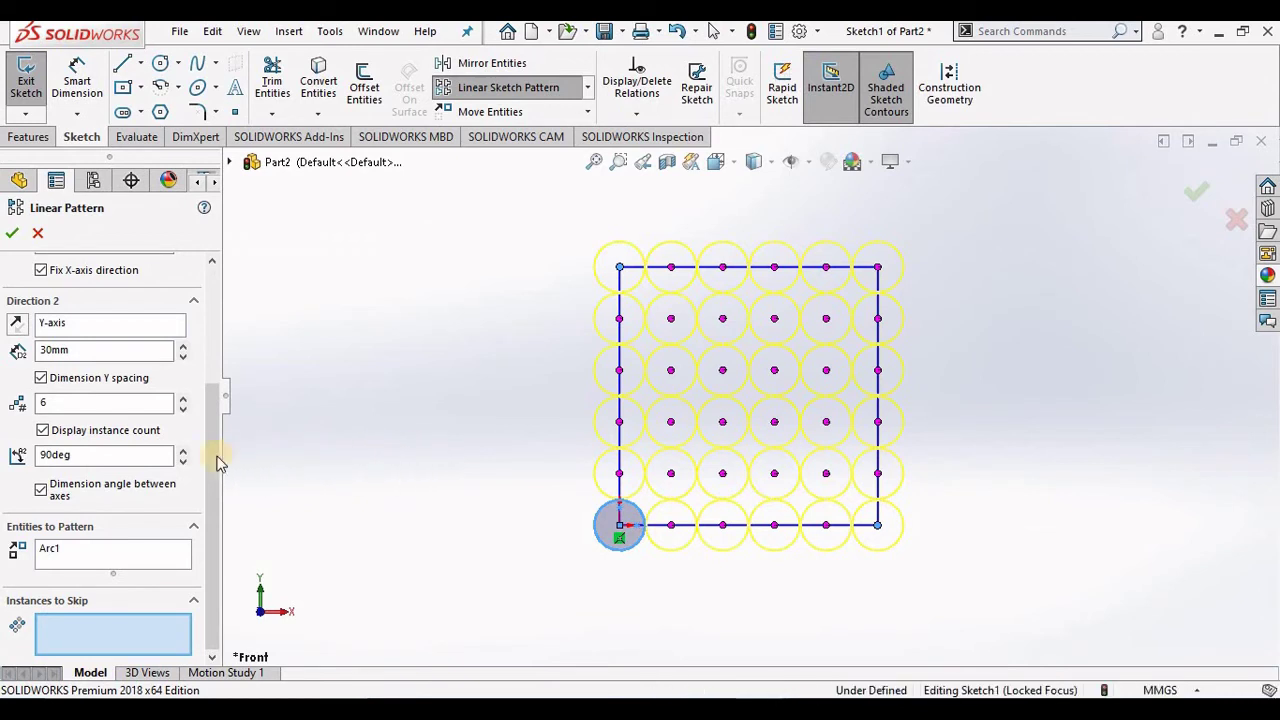
Step: Reduce Direction 2 to 1 instance and accept the six-circle linear pattern
{"action": "left_click", "coordinate": [183, 408]}
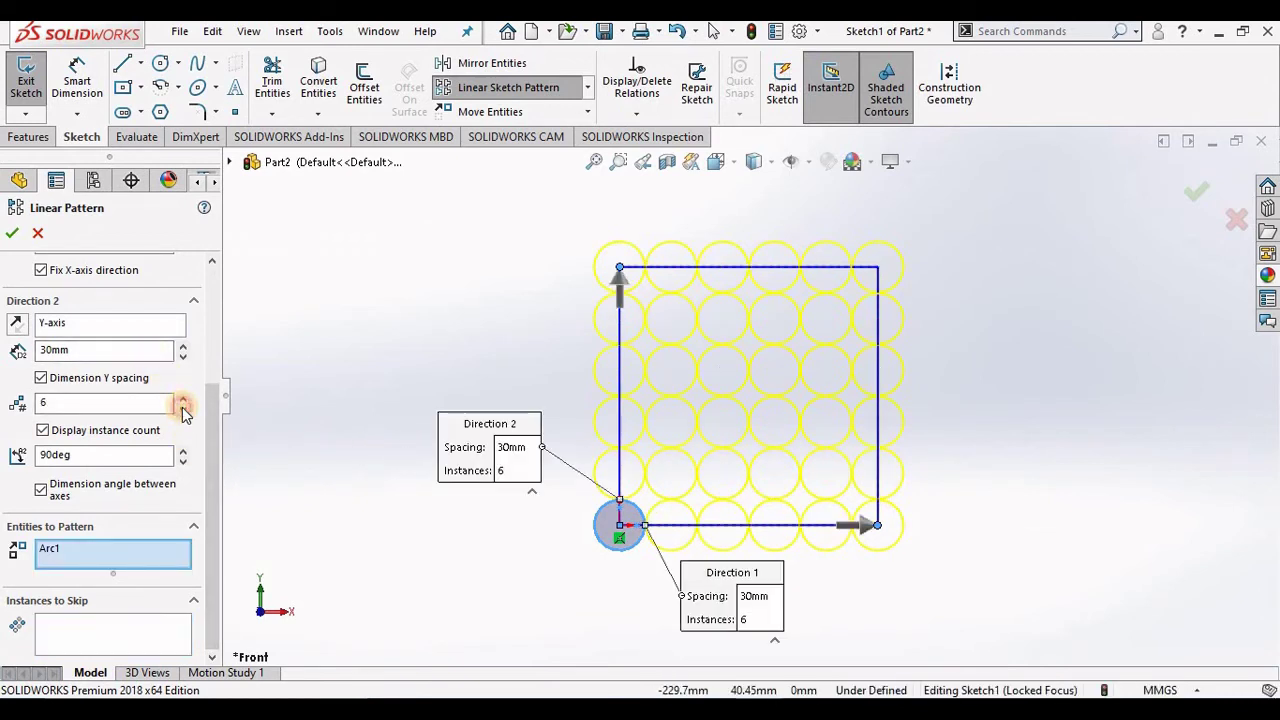
{"action": "left_click", "coordinate": [183, 408]}
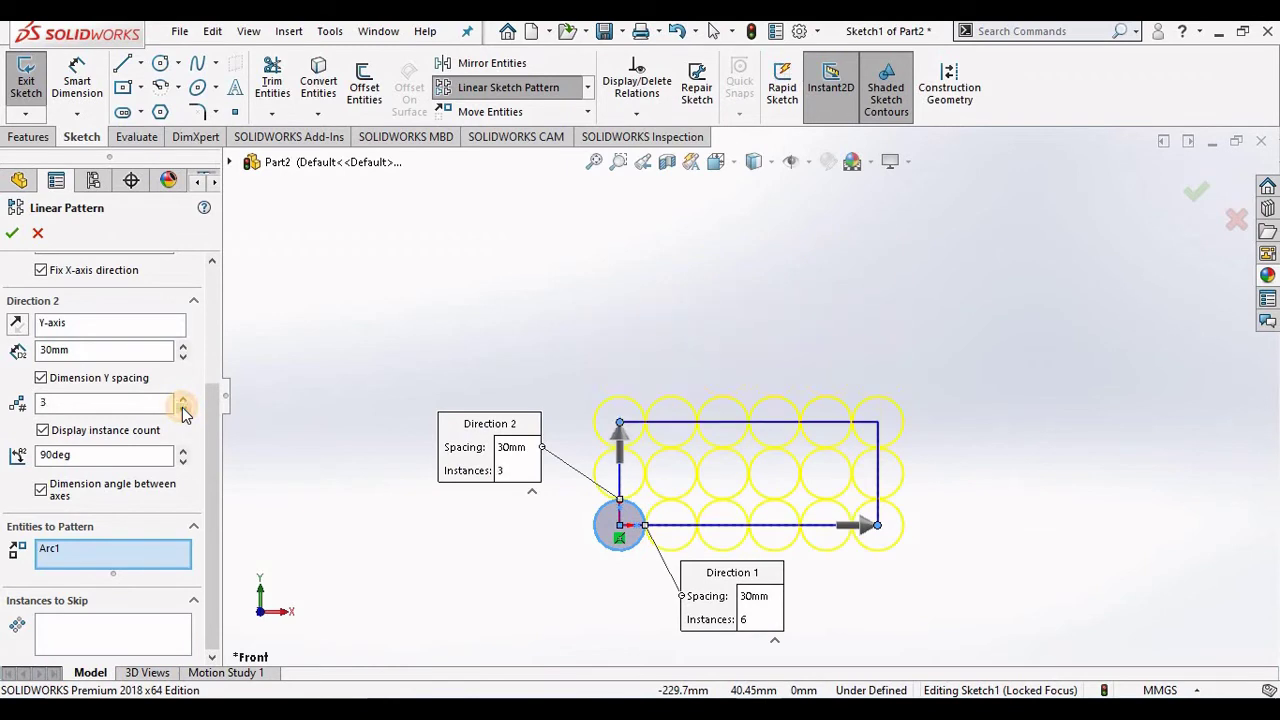
{"action": "left_click", "coordinate": [183, 408]}
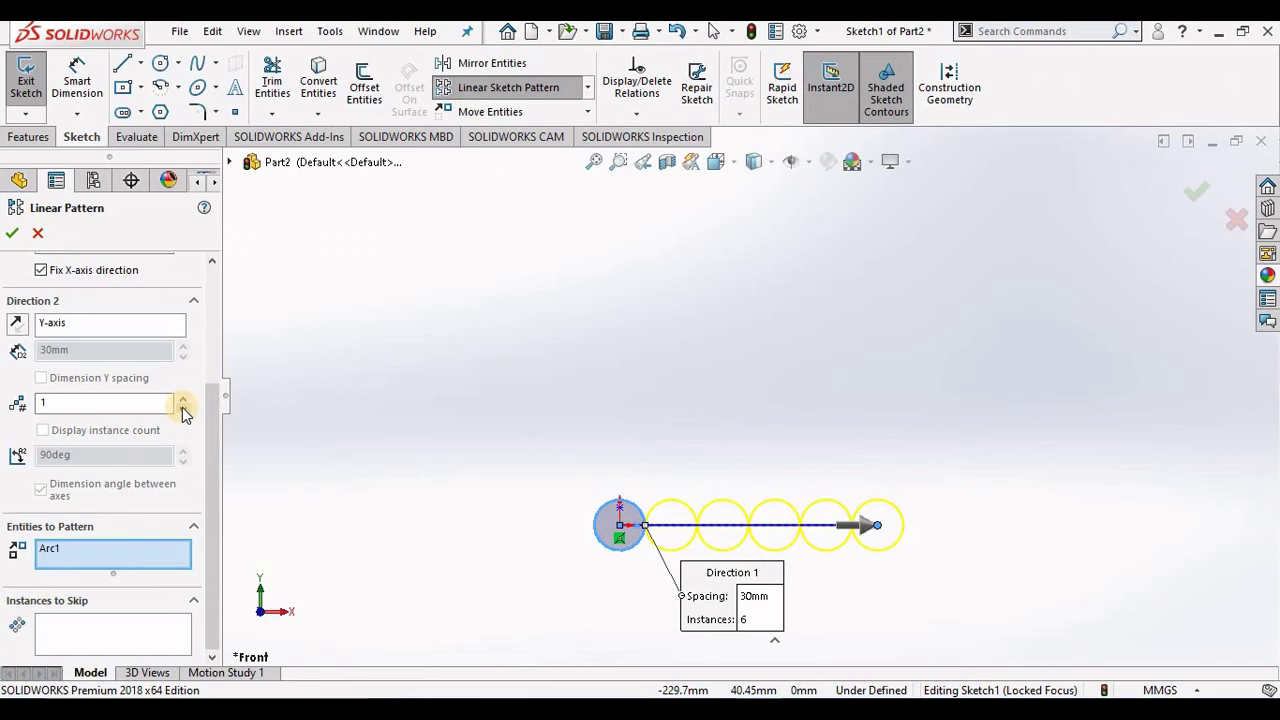
{"action": "left_click", "coordinate": [11, 236]}
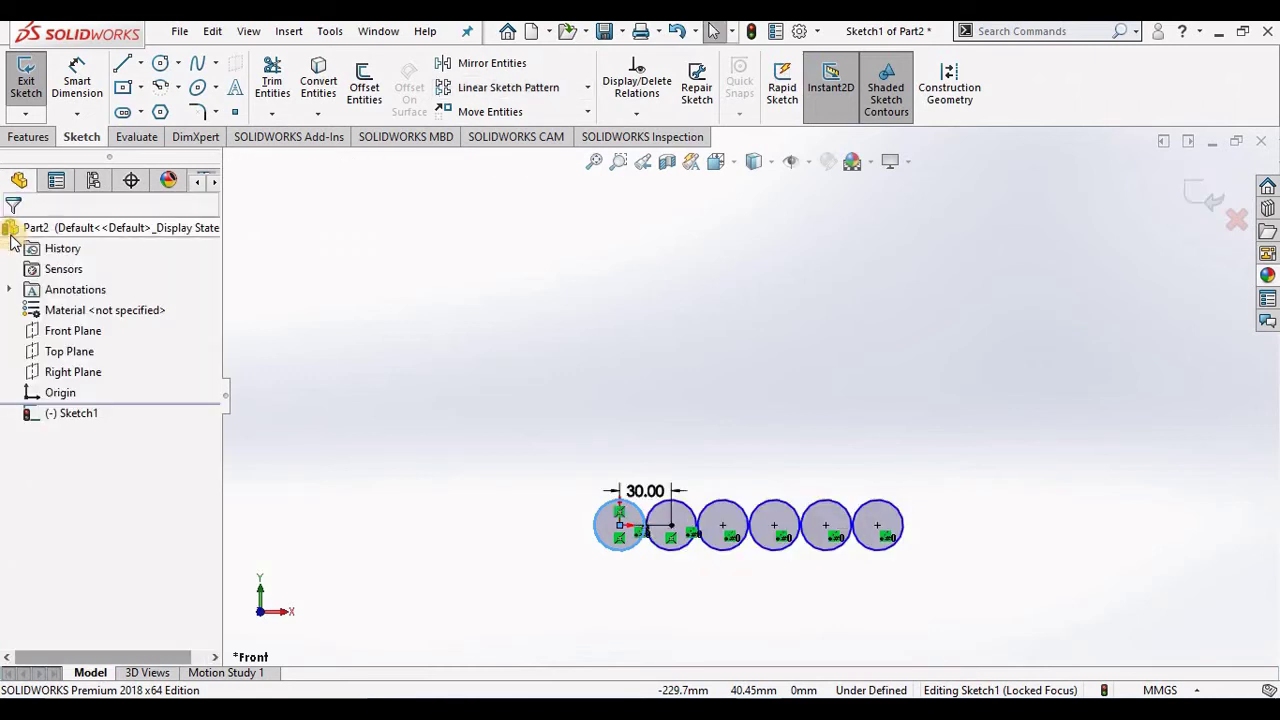
Step: Fit the six circles in view and switch to a Circular Sketch Pattern
{"action": "left_click", "coordinate": [594, 163]}
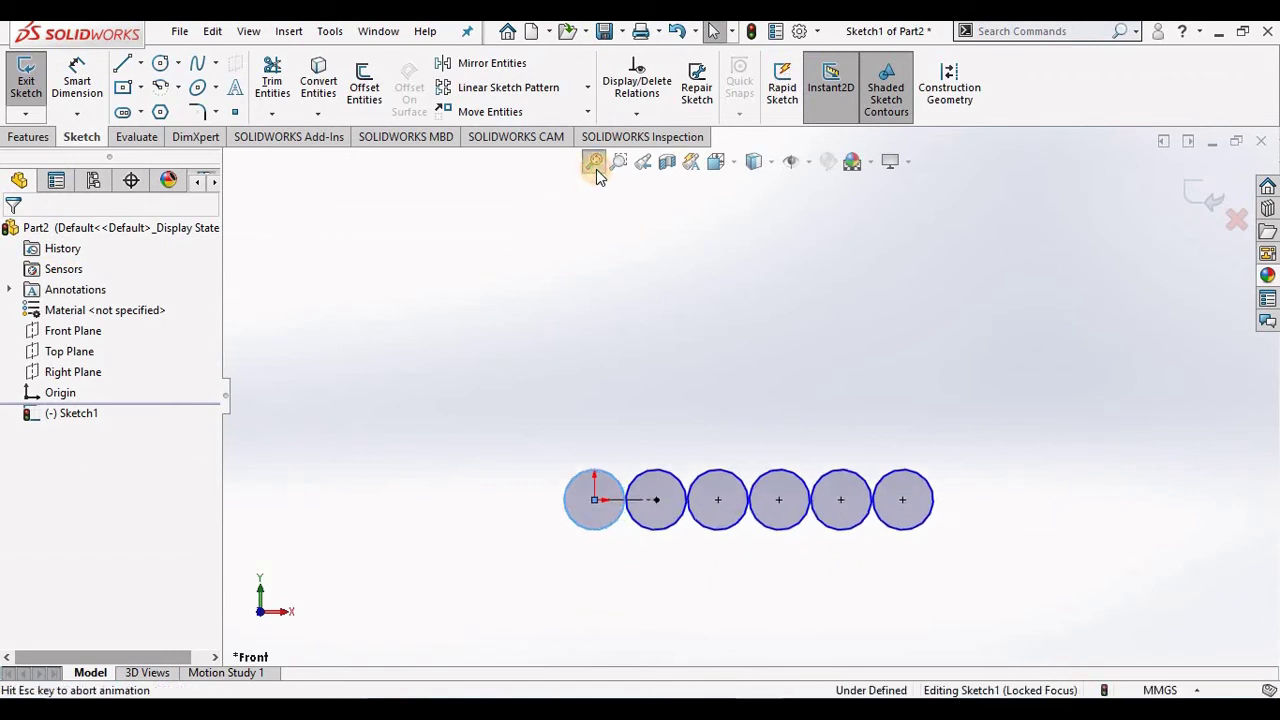
{"action": "scroll", "coordinate": [425, 292], "scroll_direction": "down", "scroll_amount": 1}
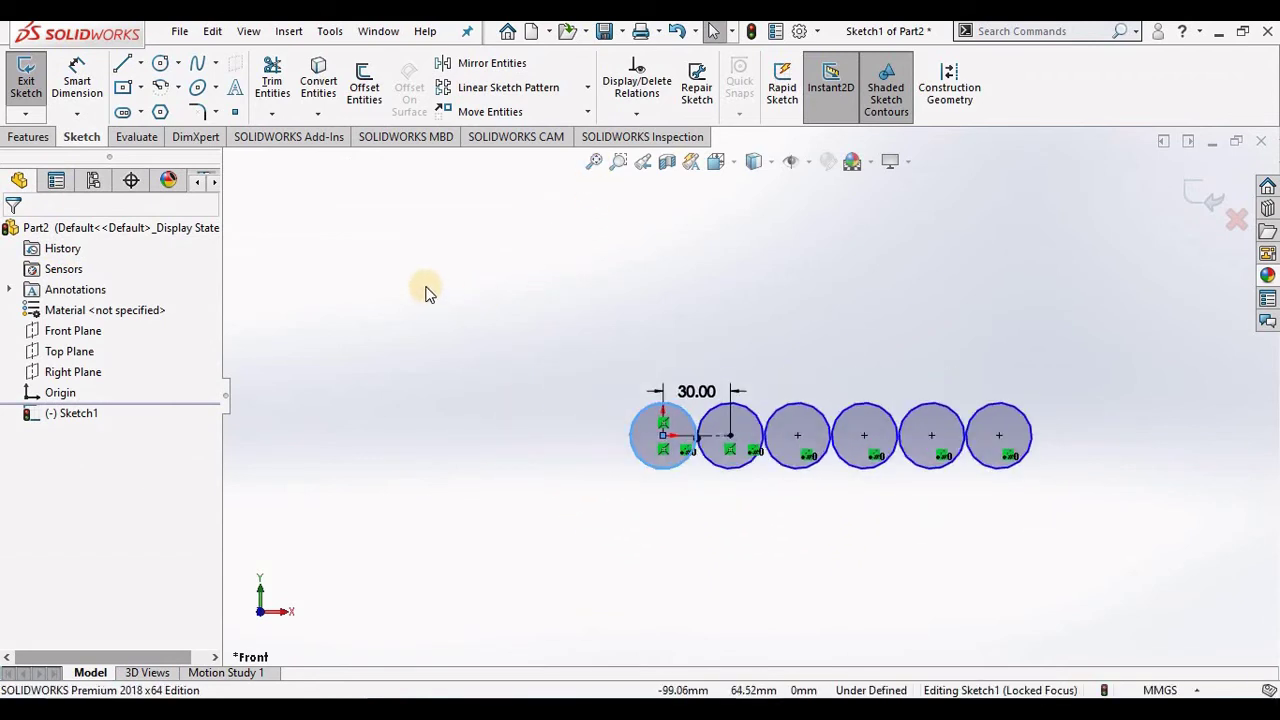
{"action": "scroll", "coordinate": [425, 292], "scroll_direction": "up", "scroll_amount": 1}
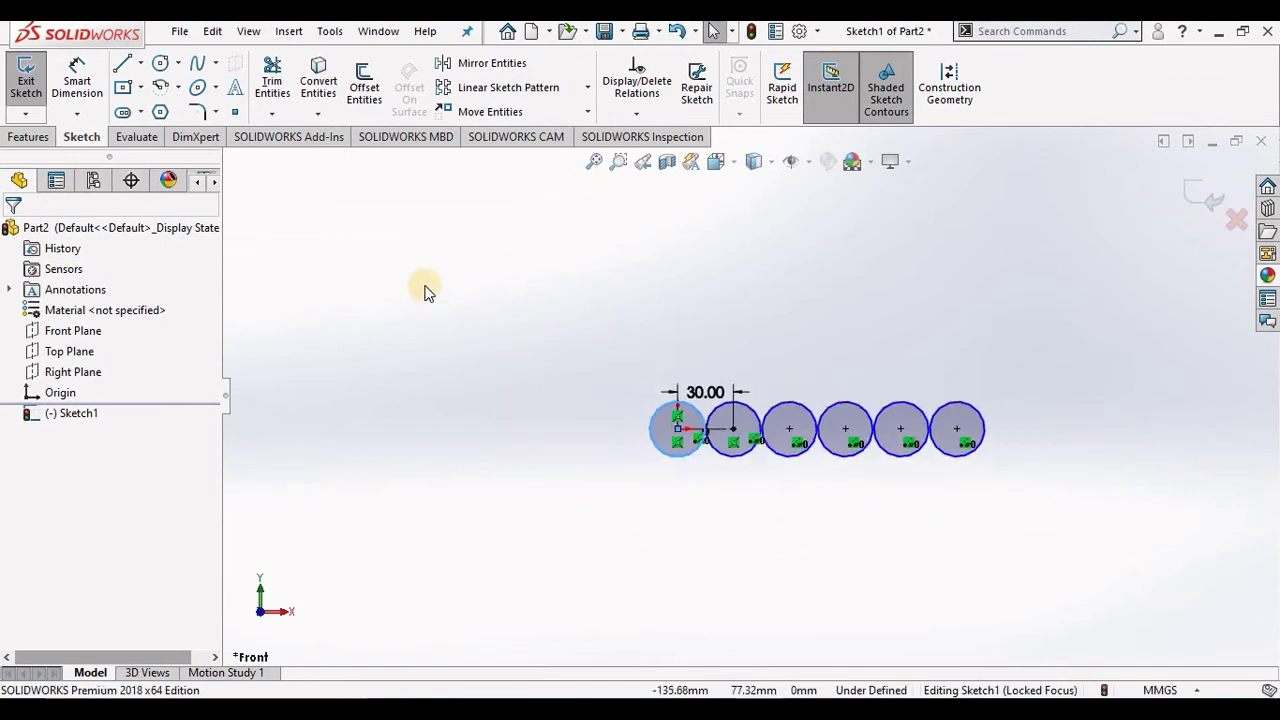
{"action": "left_click", "coordinate": [589, 89]}
{"action": "left_click", "coordinate": [508, 134]}
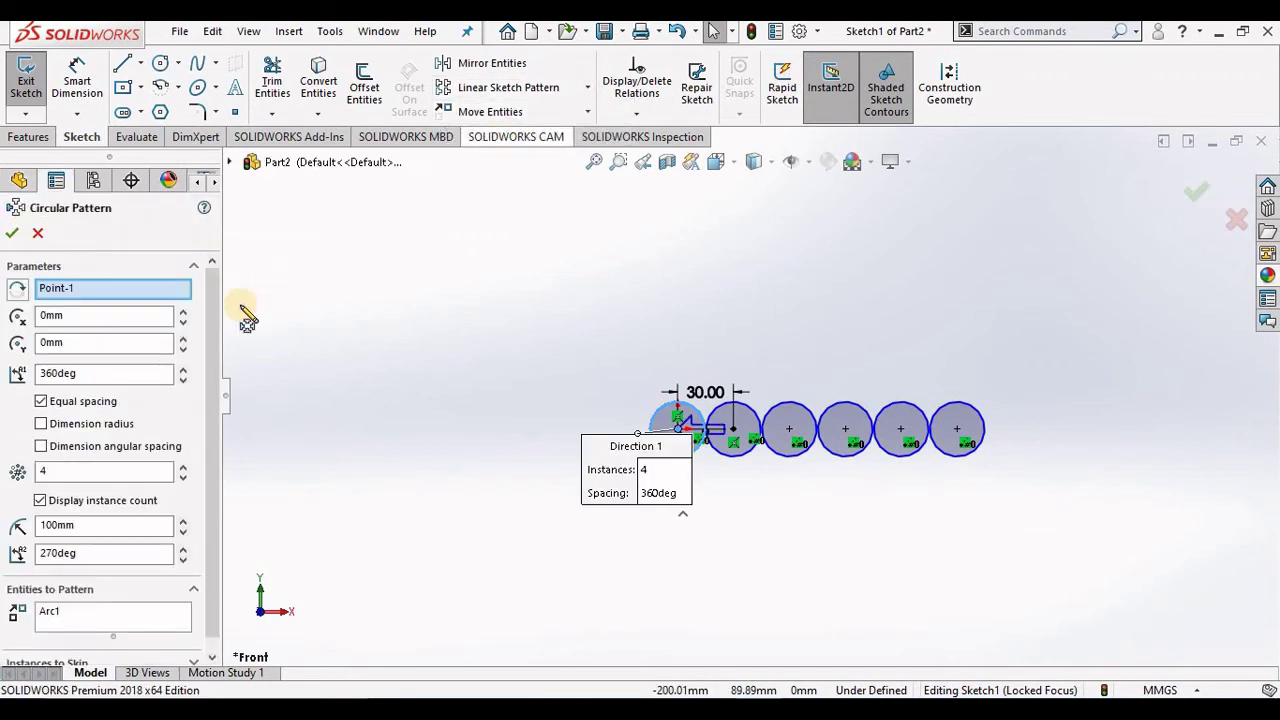
{"action": "scroll", "coordinate": [209, 380], "scroll_direction": "down", "scroll_amount": 1}
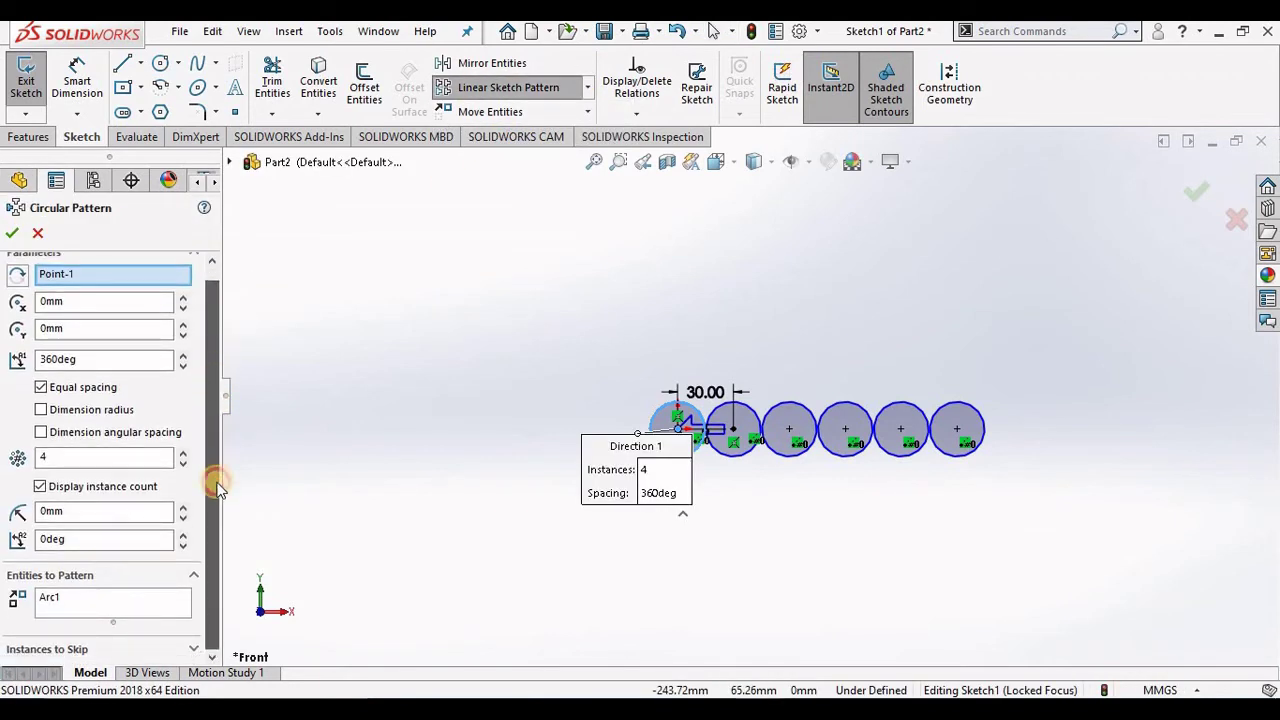
Step: Add all six circles to Entities to Pattern, previewing a four-arm cross
{"action": "left_click", "coordinate": [140, 600]}
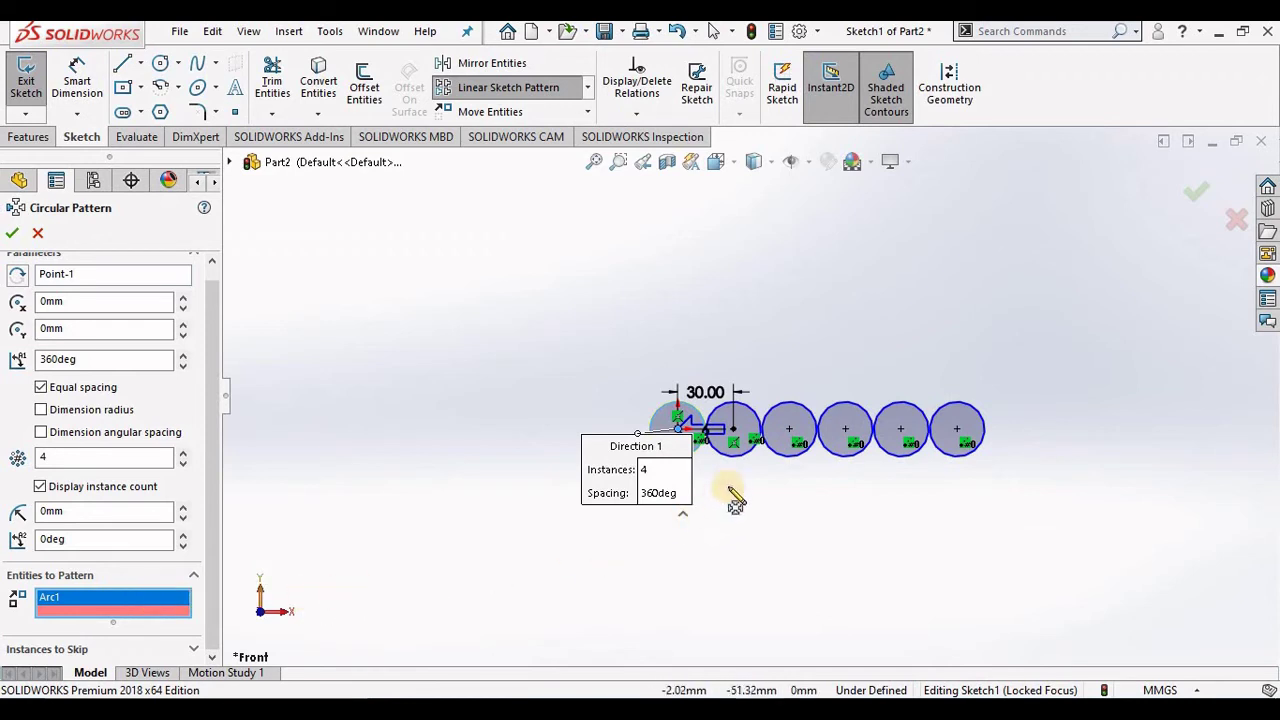
{"action": "left_click", "coordinate": [729, 455]}
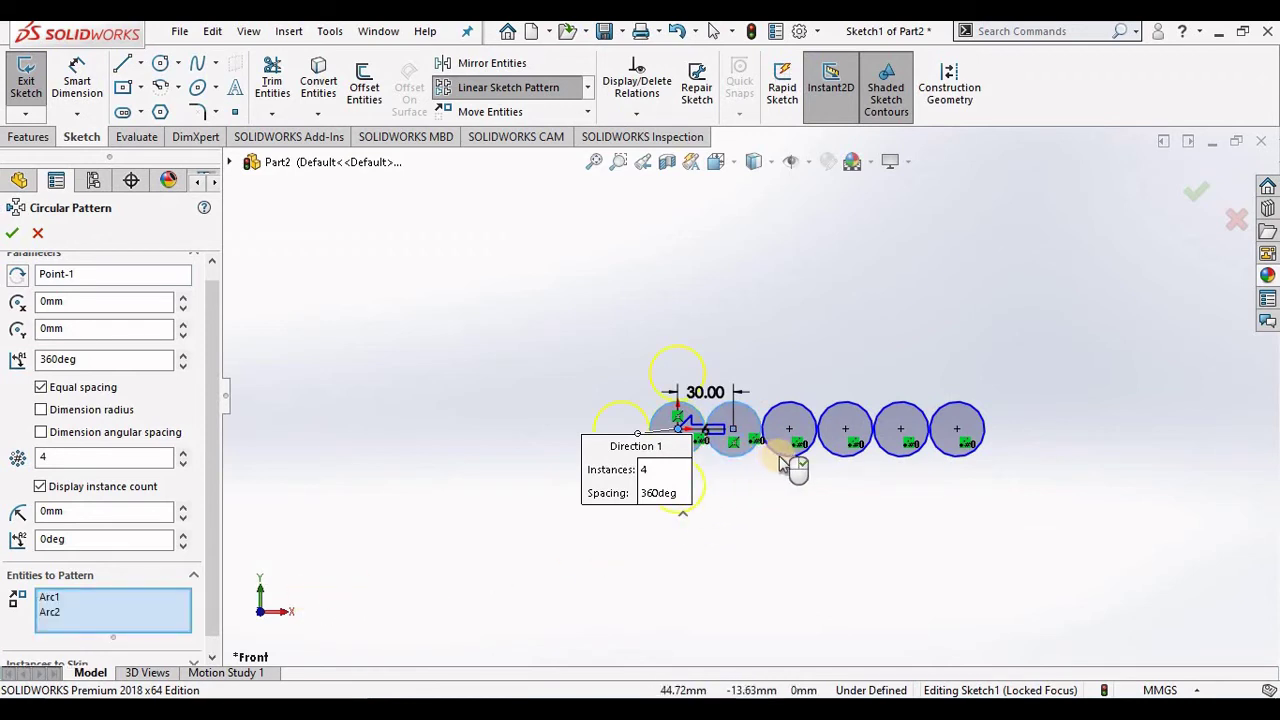
{"action": "left_click", "coordinate": [780, 452]}
{"action": "left_click", "coordinate": [848, 457]}
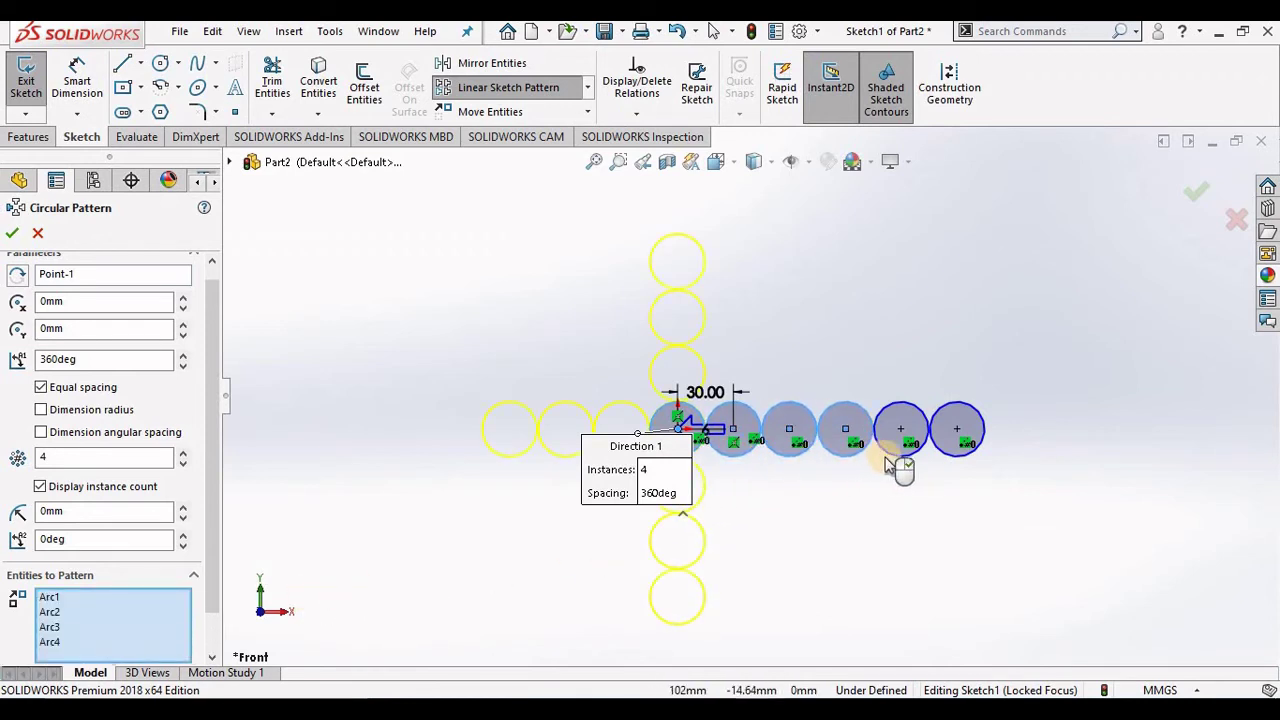
{"action": "left_click", "coordinate": [900, 456]}
{"action": "left_click", "coordinate": [940, 458]}
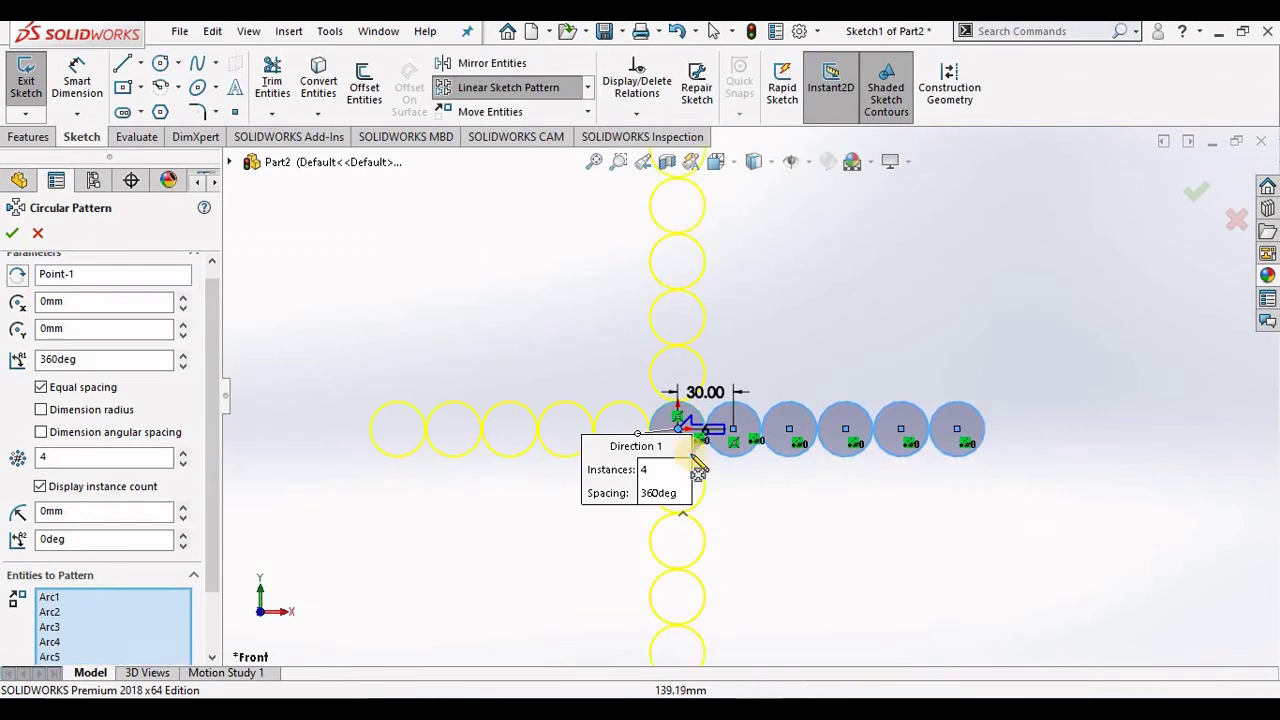
{"action": "scroll", "coordinate": [700, 432], "scroll_direction": "up", "scroll_amount": 3}
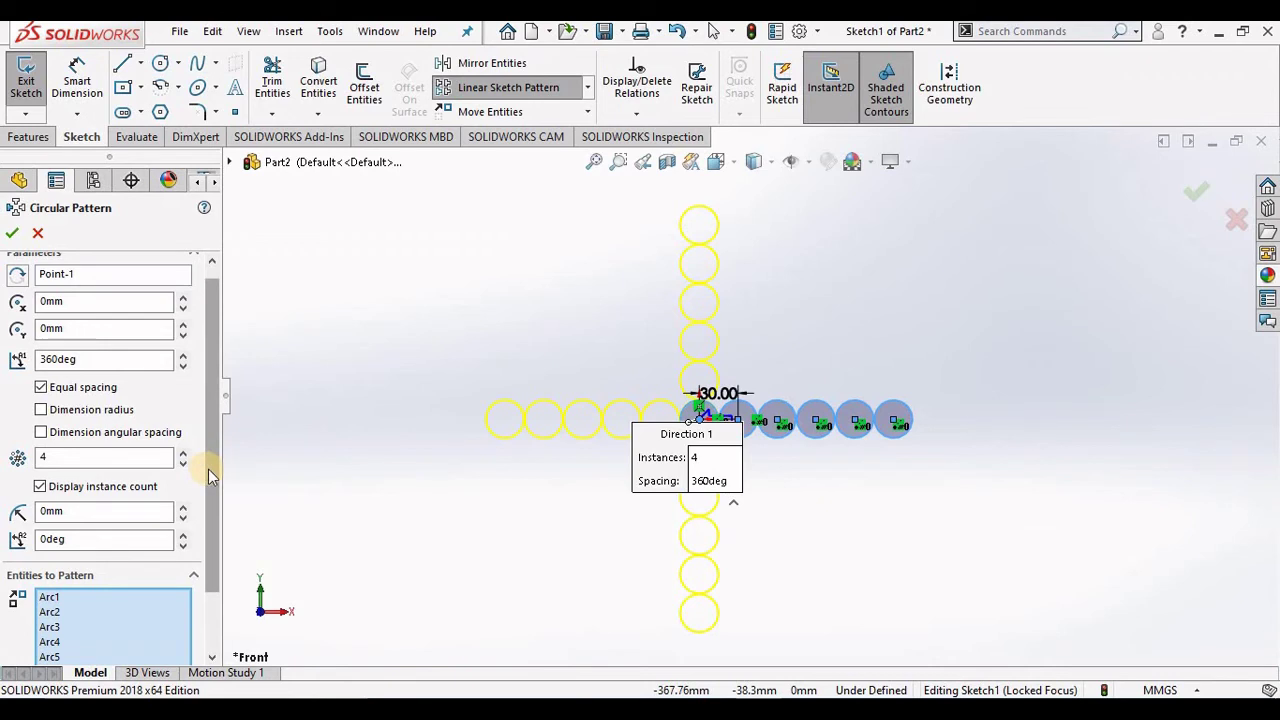
Step: Point out the pattern centre and turn off Equal spacing so the 90° angular spacing is dimensioned
{"action": "scroll", "coordinate": [210, 476], "scroll_direction": "up", "scroll_amount": 1}
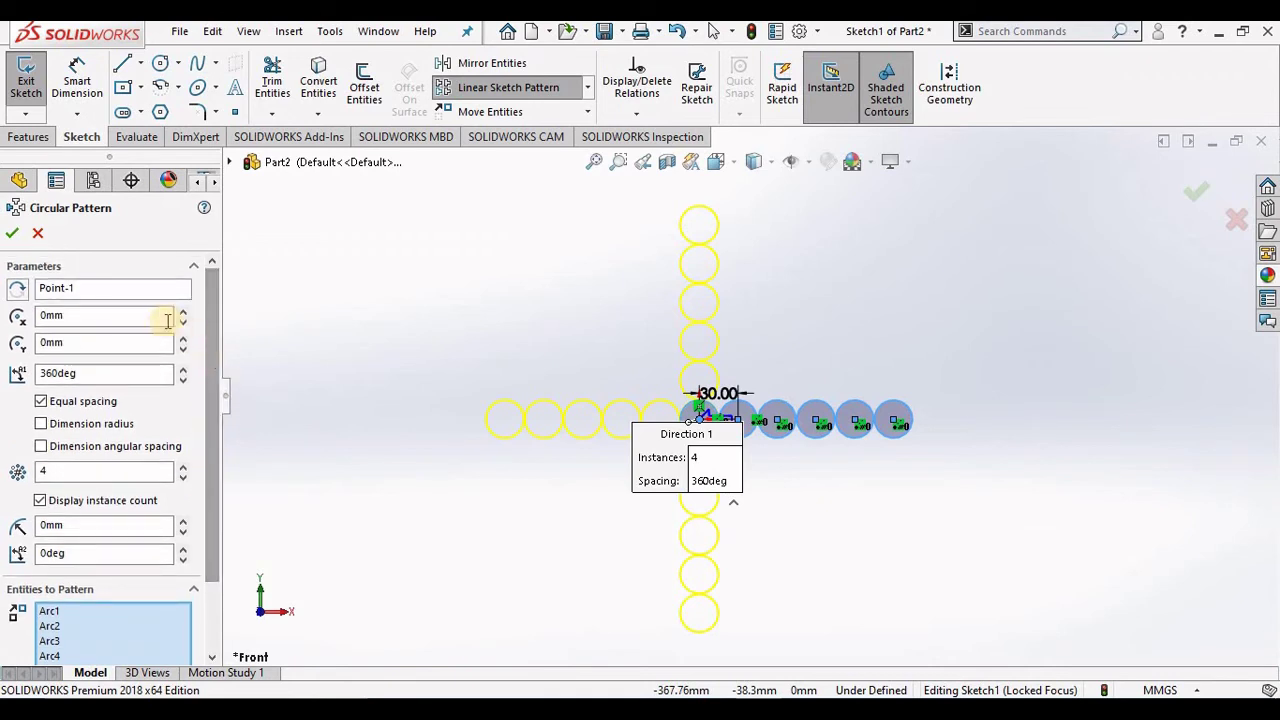
{"action": "left_click", "coordinate": [100, 289]}
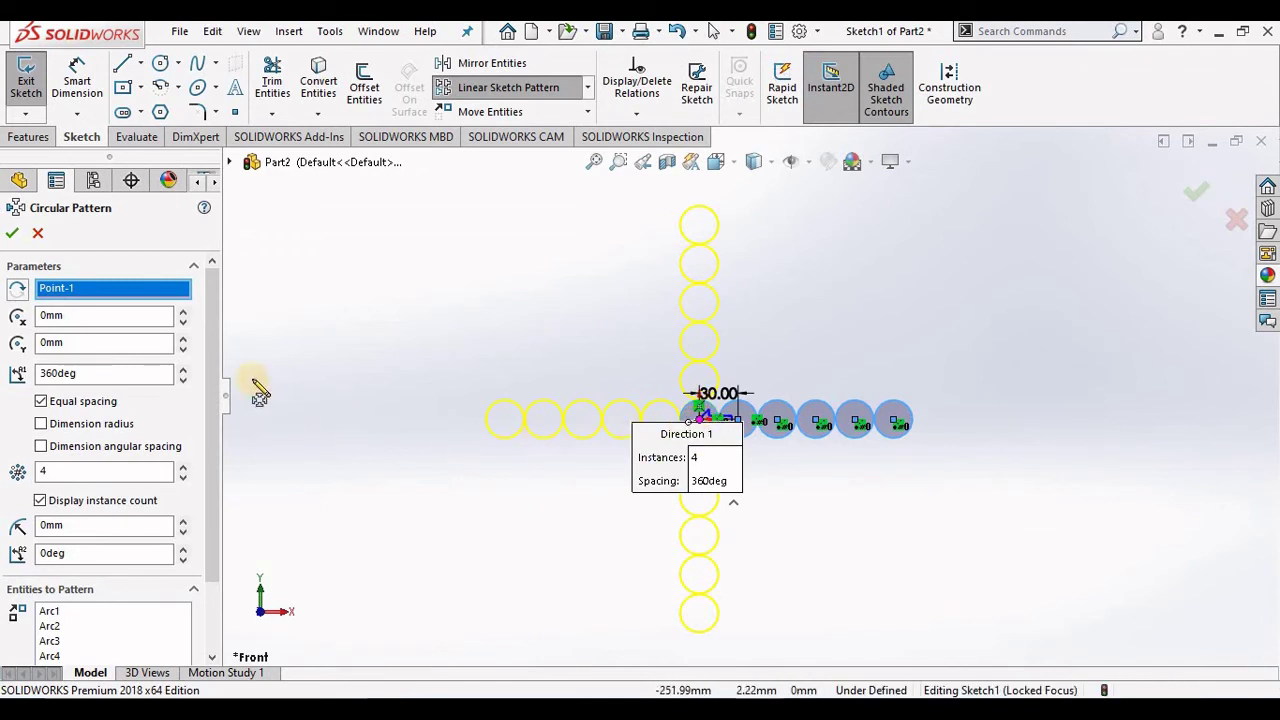
{"action": "left_click", "coordinate": [153, 298]}
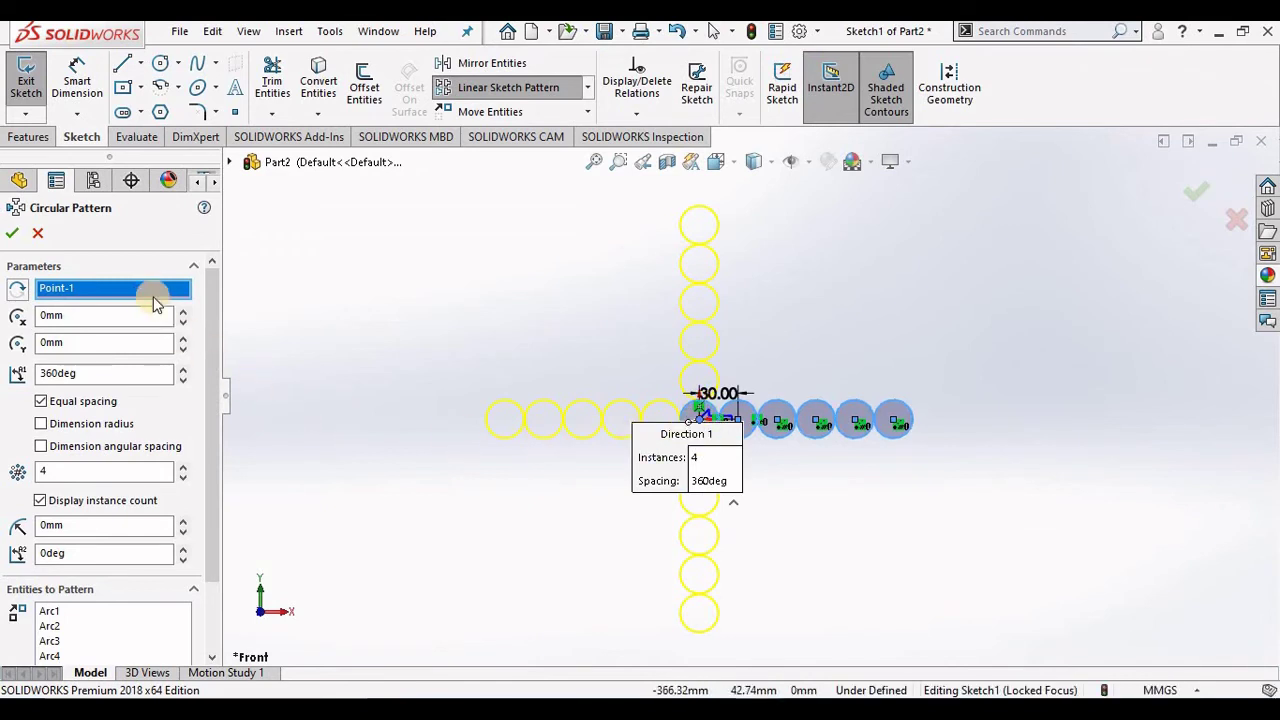
Step: Set the angle between circular pattern copies to 30°
{"action": "left_click", "coordinate": [55, 404]}
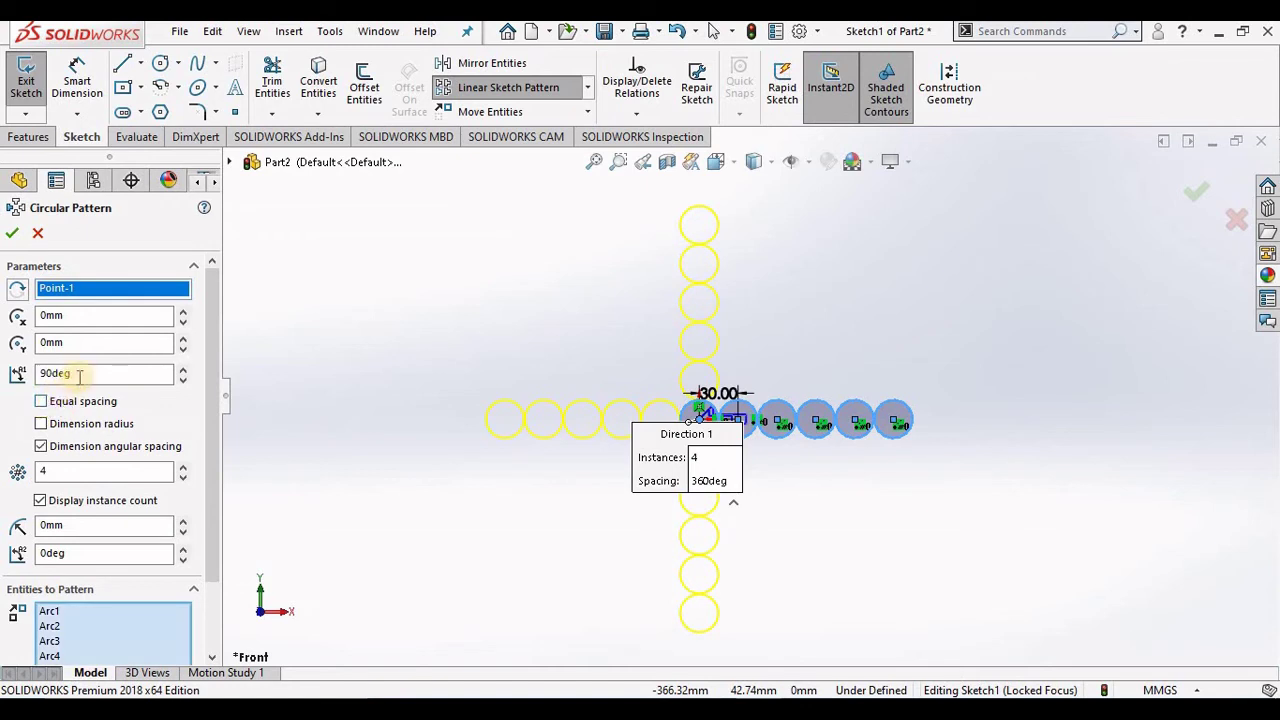
{"action": "left_click_drag", "start_coordinate": [77, 372], "coordinate": [37, 372]}
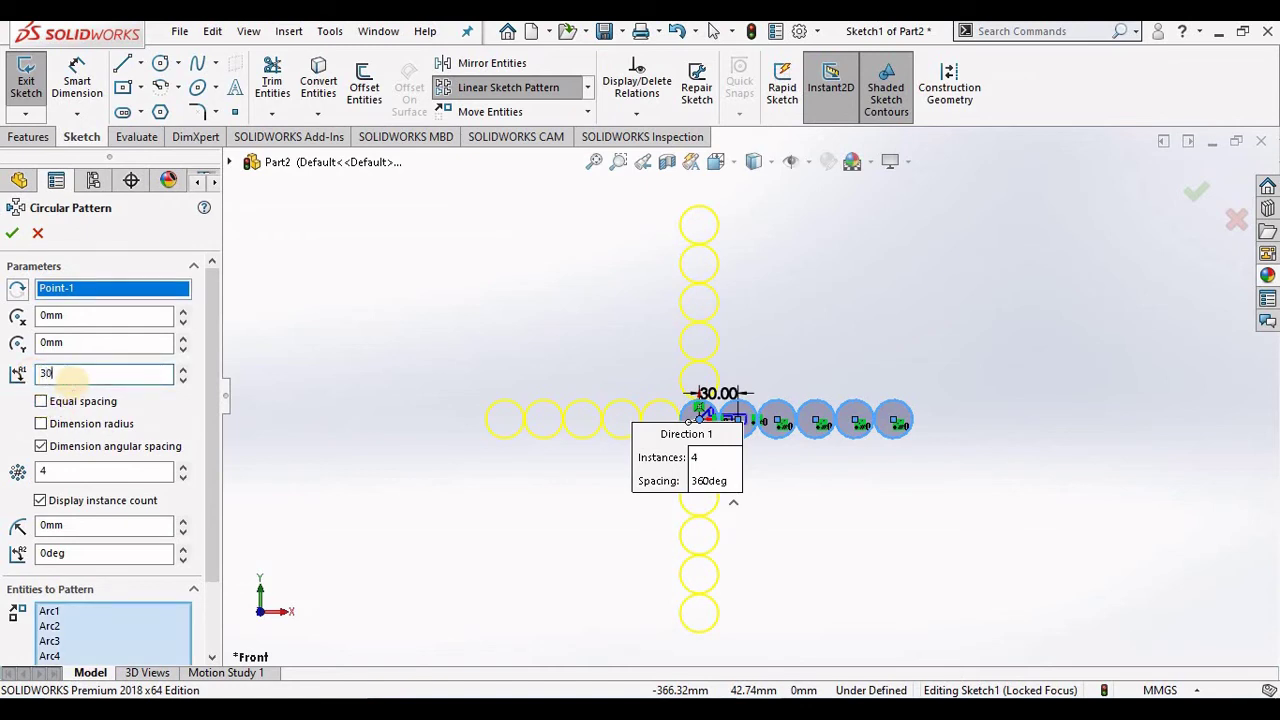
{"action": "key", "text": "Return"}
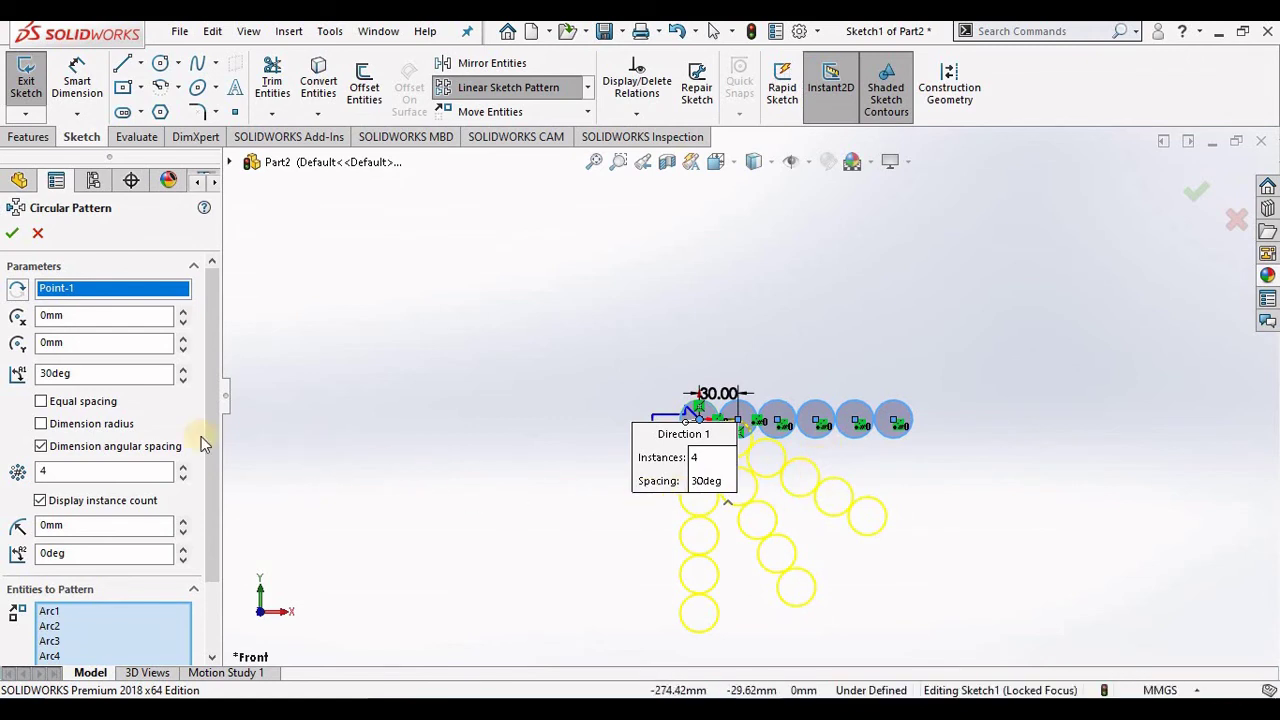
Step: Re-enable Equal spacing with a 360° total angle
{"action": "left_click", "coordinate": [41, 402]}
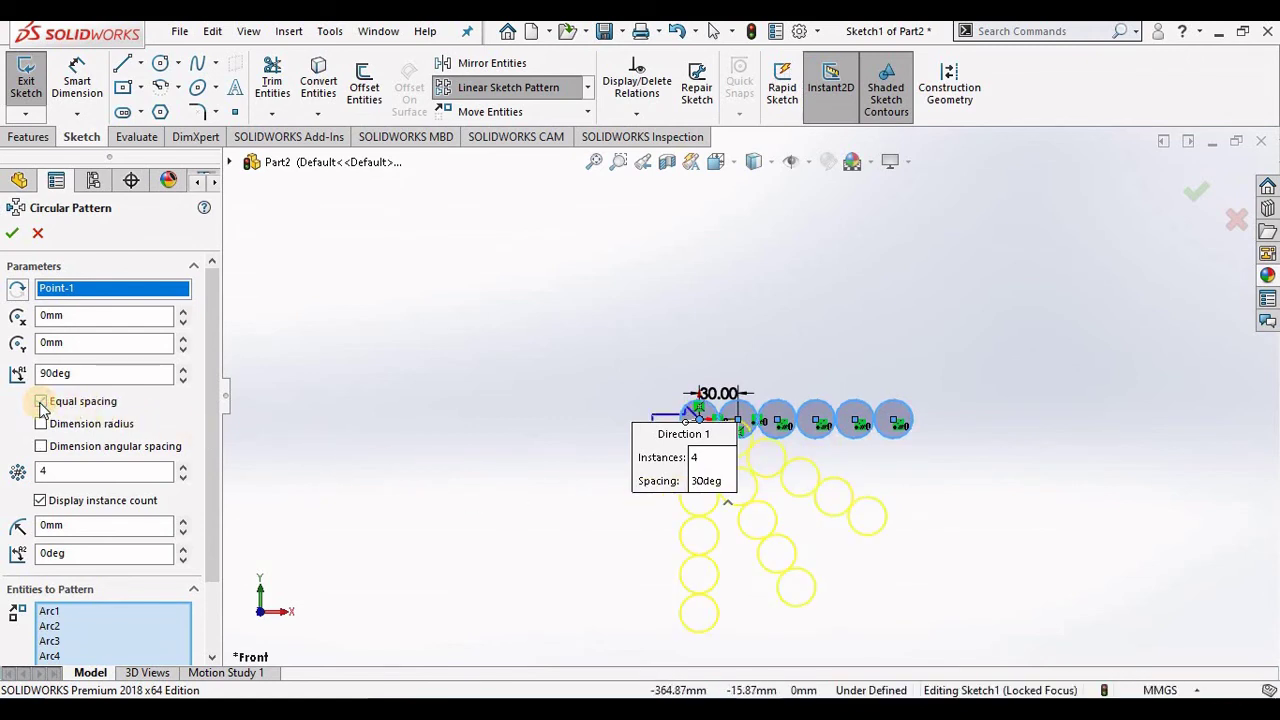
{"action": "double_click", "coordinate": [85, 374]}
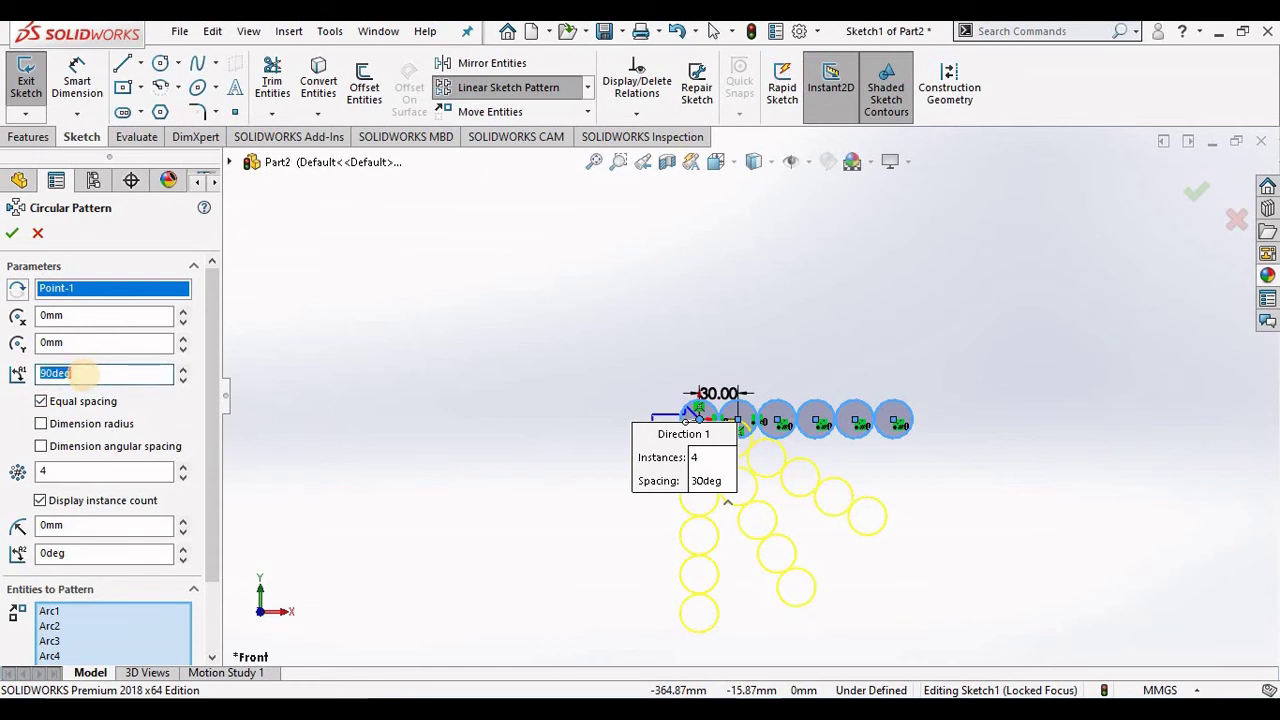
{"action": "type", "text": "360"}
{"action": "key", "text": "Return"}
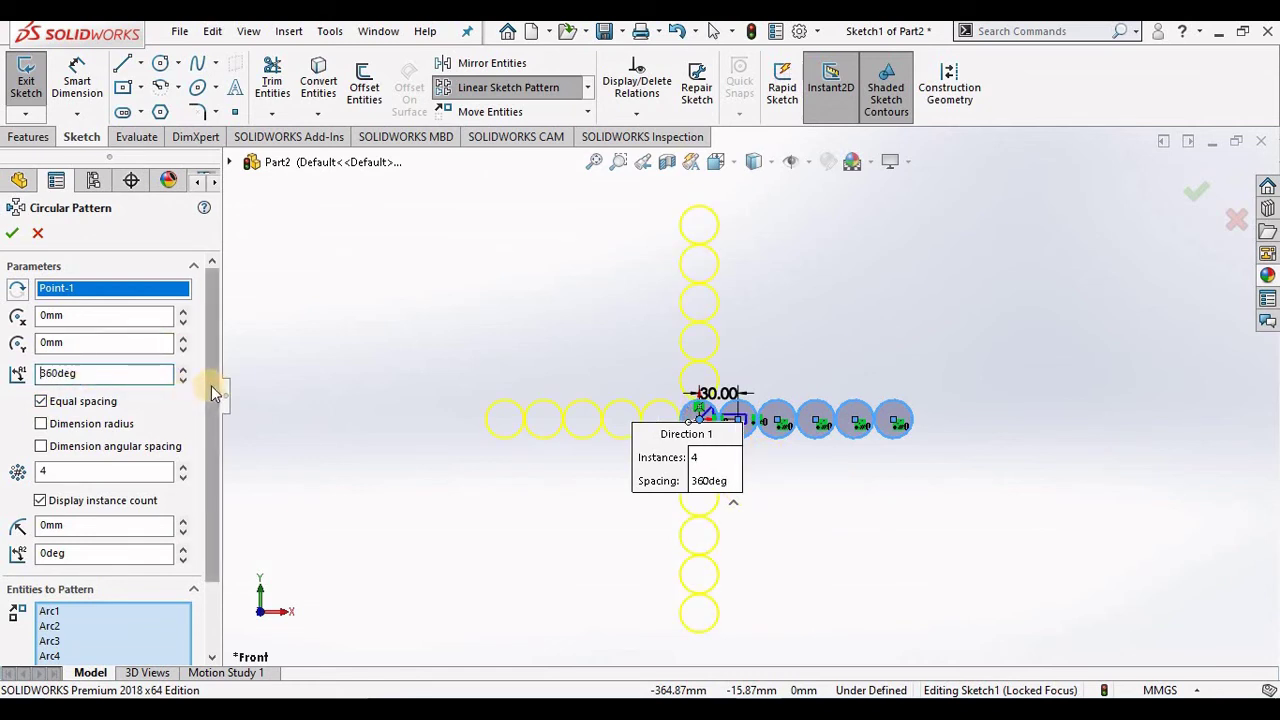
{"action": "left_click_drag", "start_coordinate": [212, 384], "coordinate": [210, 434]}
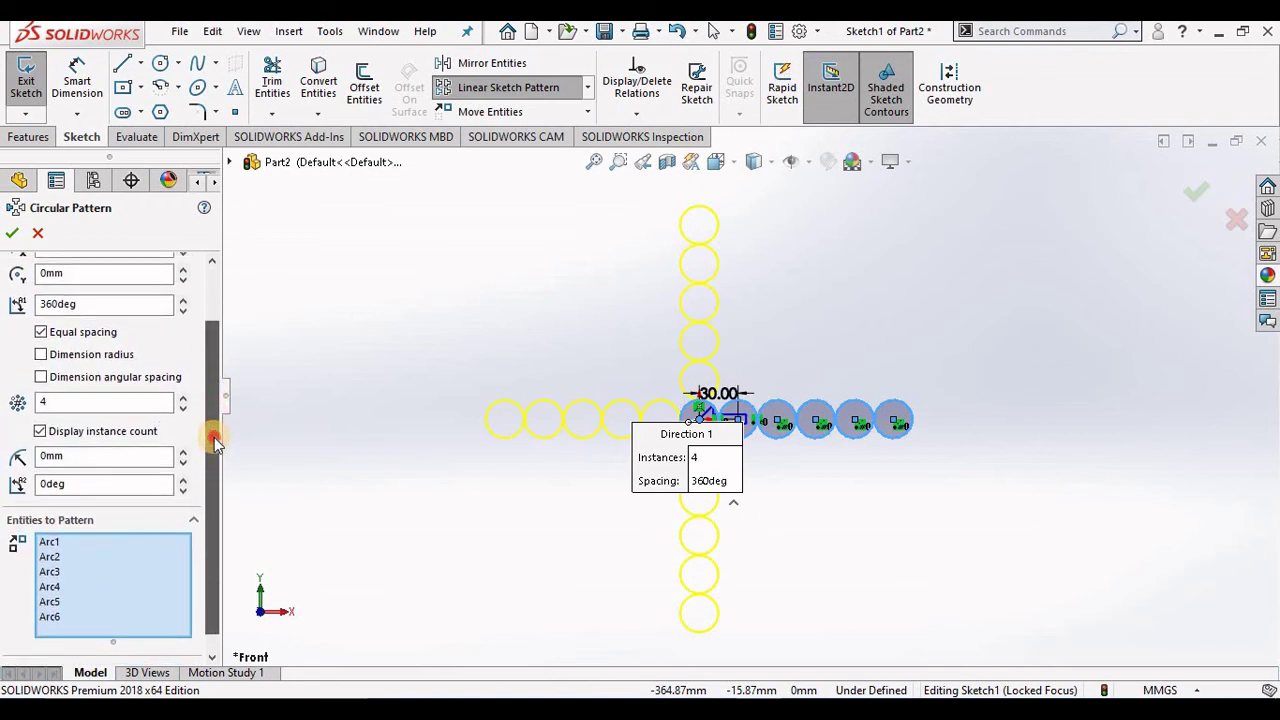
Step: Set the circular pattern to a dimensioned radius and 45° dimensioned angular spacing, equal spacing off, 8 instances
{"action": "left_click", "coordinate": [41, 356]}
{"action": "left_click", "coordinate": [42, 379]}
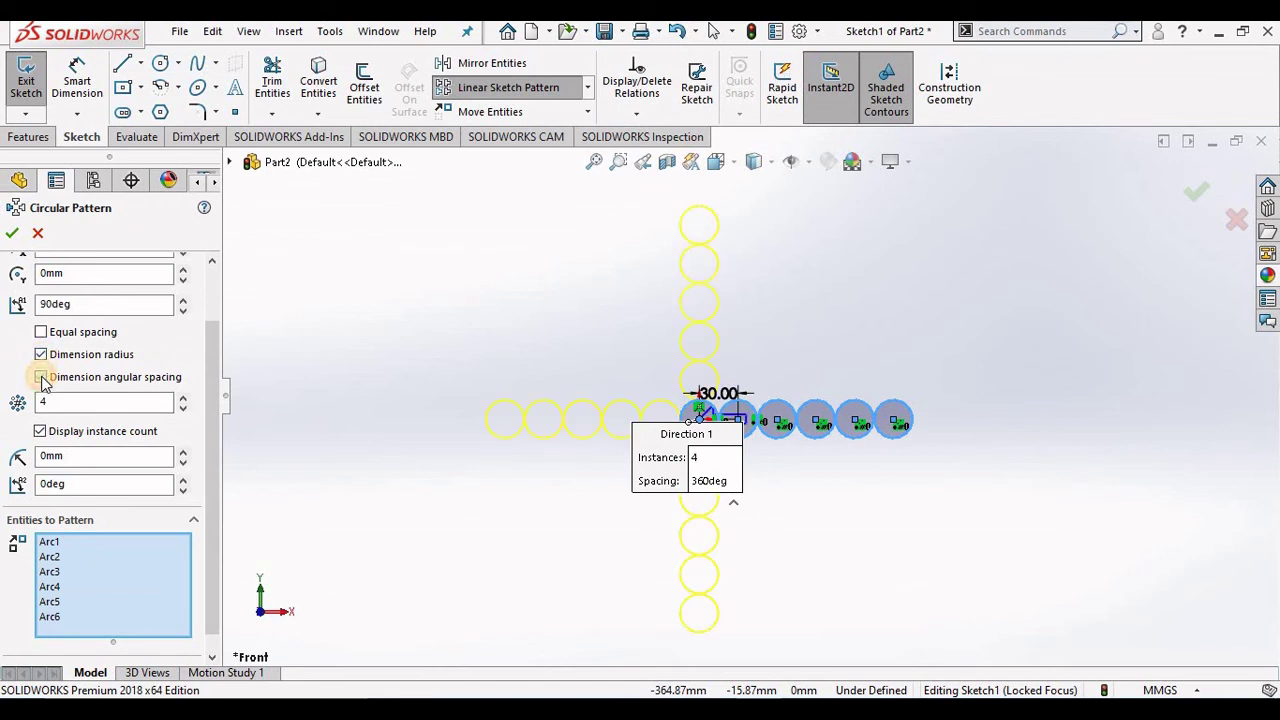
{"action": "left_click", "coordinate": [42, 378]}
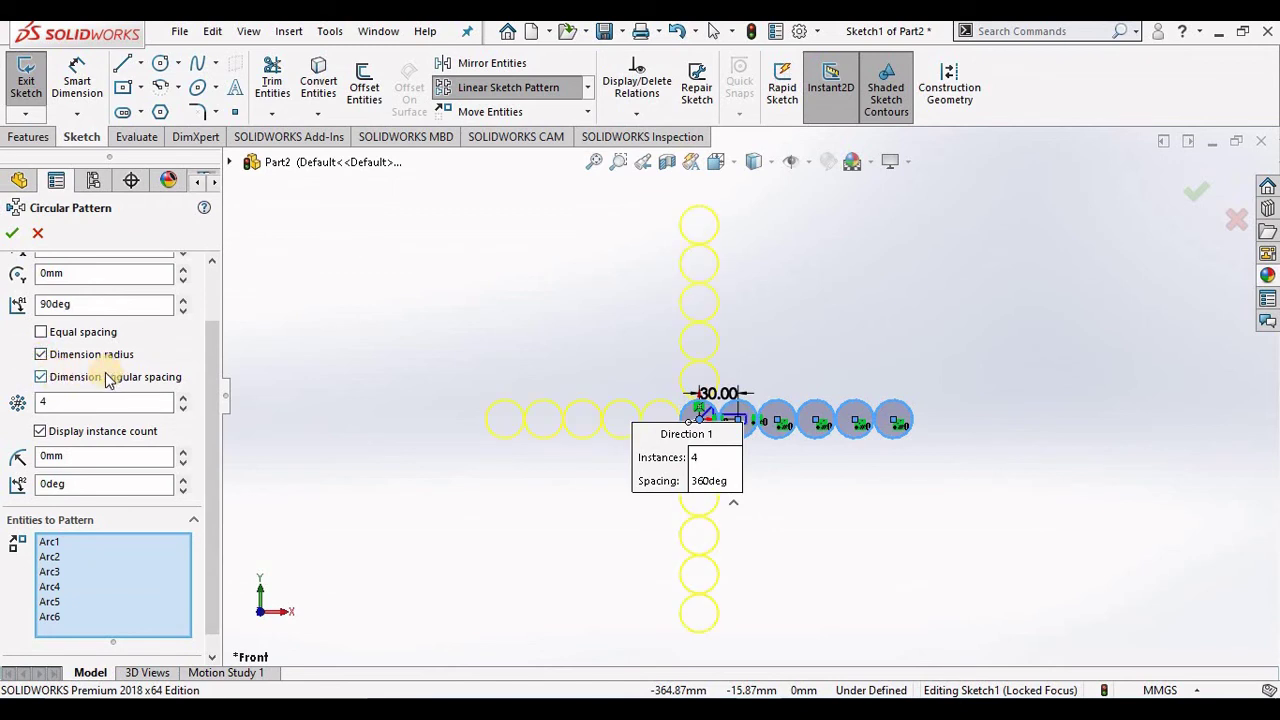
{"action": "left_click", "coordinate": [183, 398]}
{"action": "left_click", "coordinate": [183, 398]}
{"action": "left_click", "coordinate": [183, 398]}
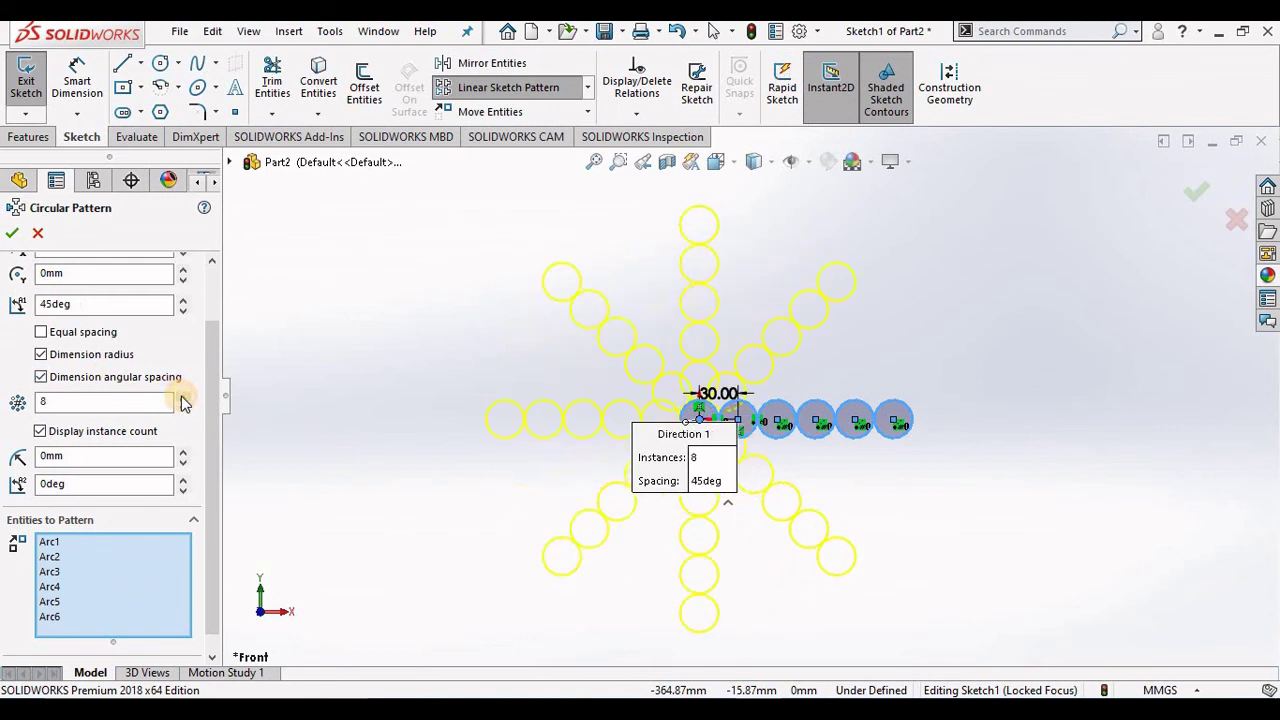
{"action": "left_click_drag", "start_coordinate": [211, 366], "coordinate": [216, 393]}
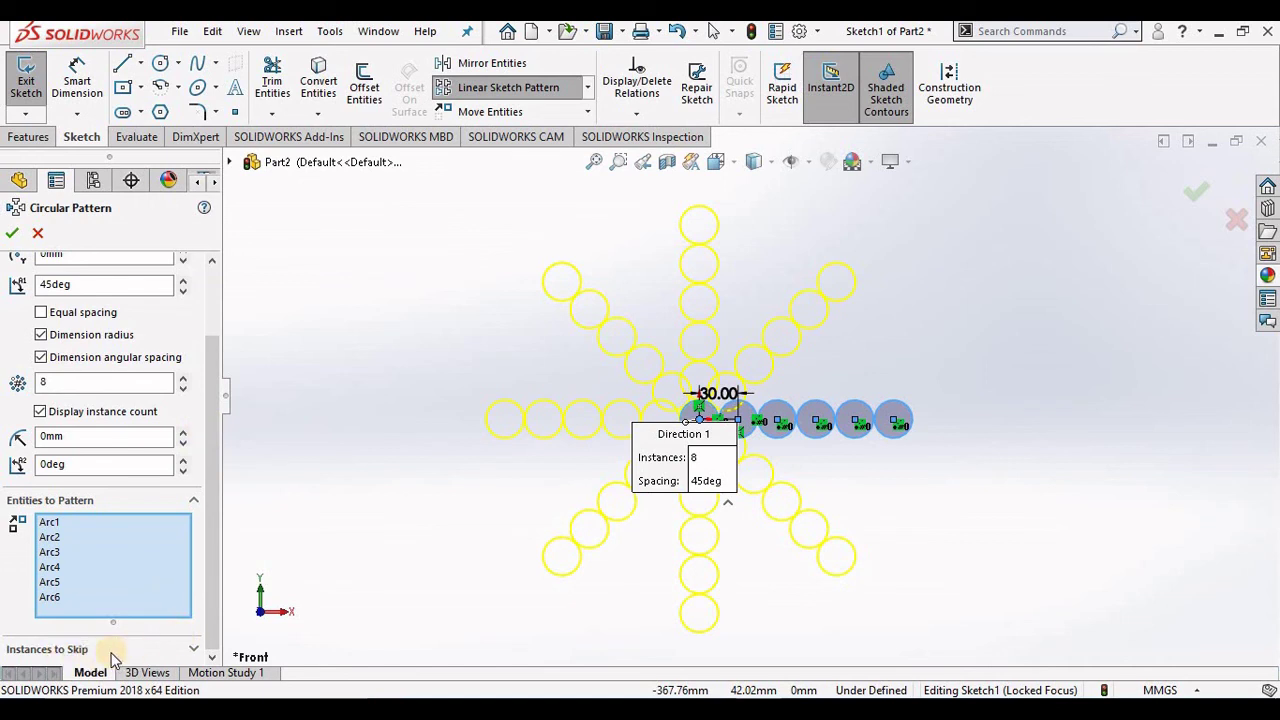
Step: Apply the 8-instance circular pattern, exit Sketch1, and zoom out to show the whole star
{"action": "left_click", "coordinate": [12, 235]}
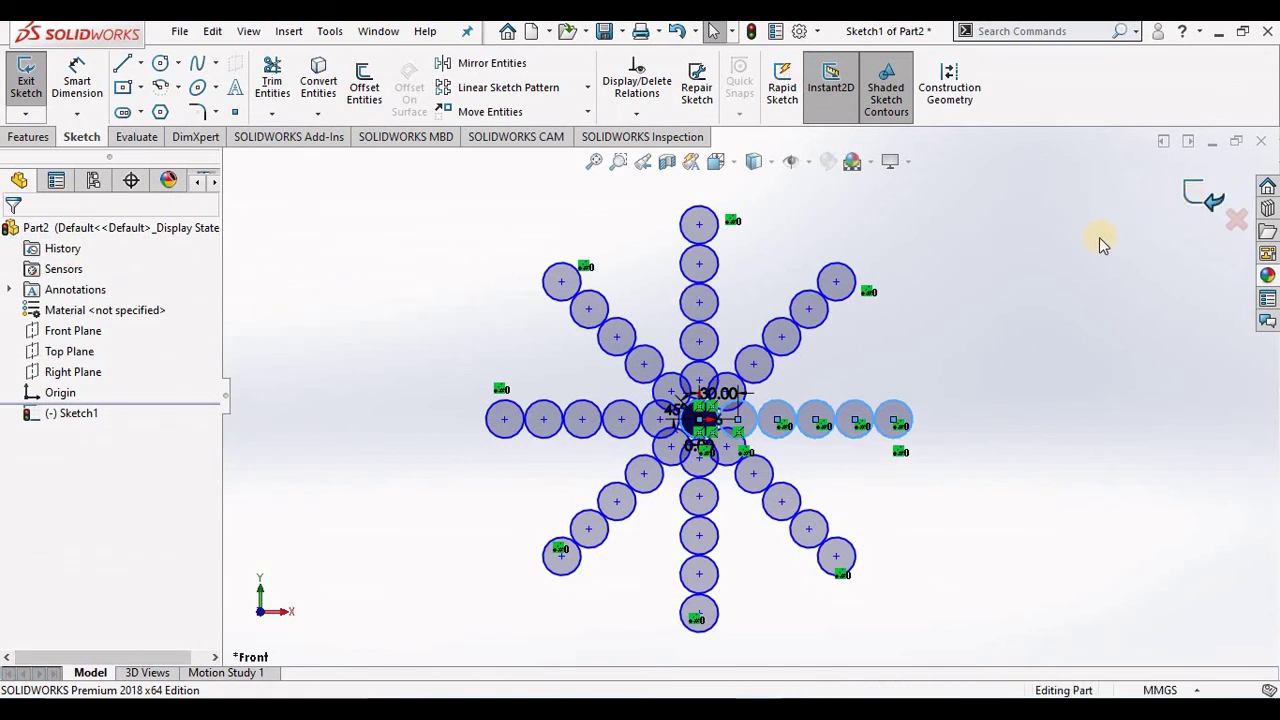
{"action": "key", "text": "ctrl+b"}
{"action": "key", "text": "z"}
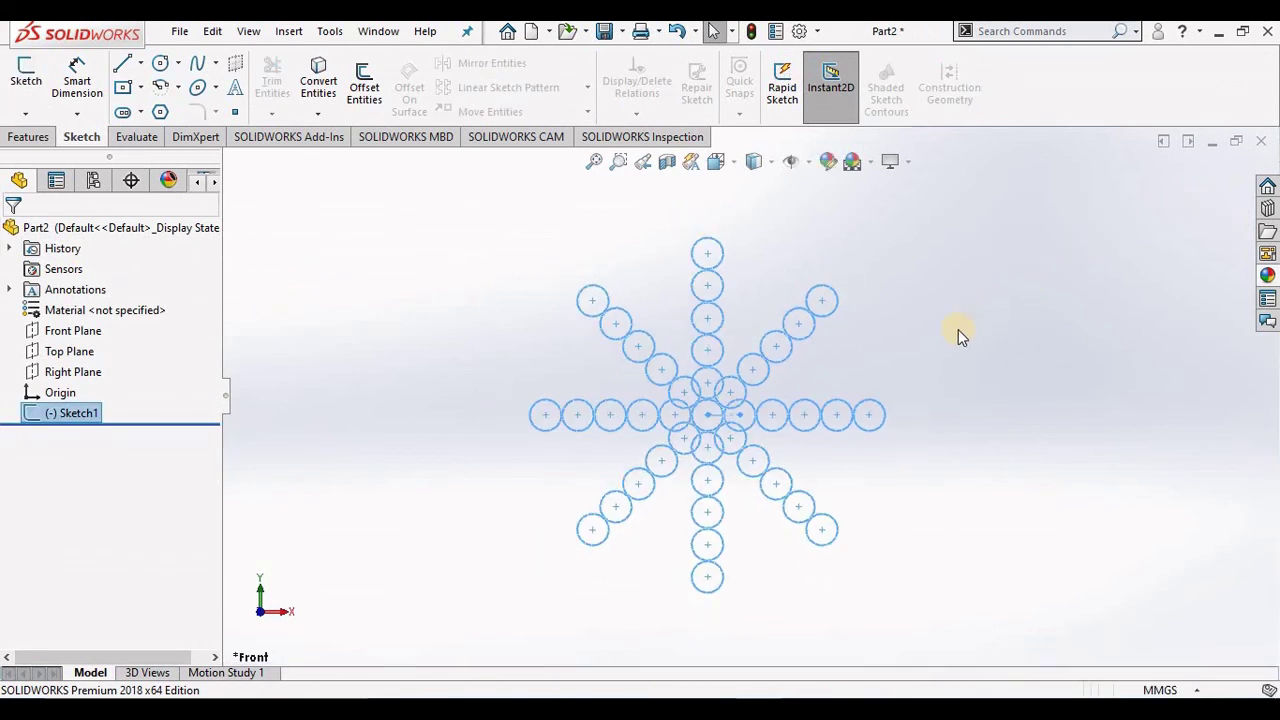